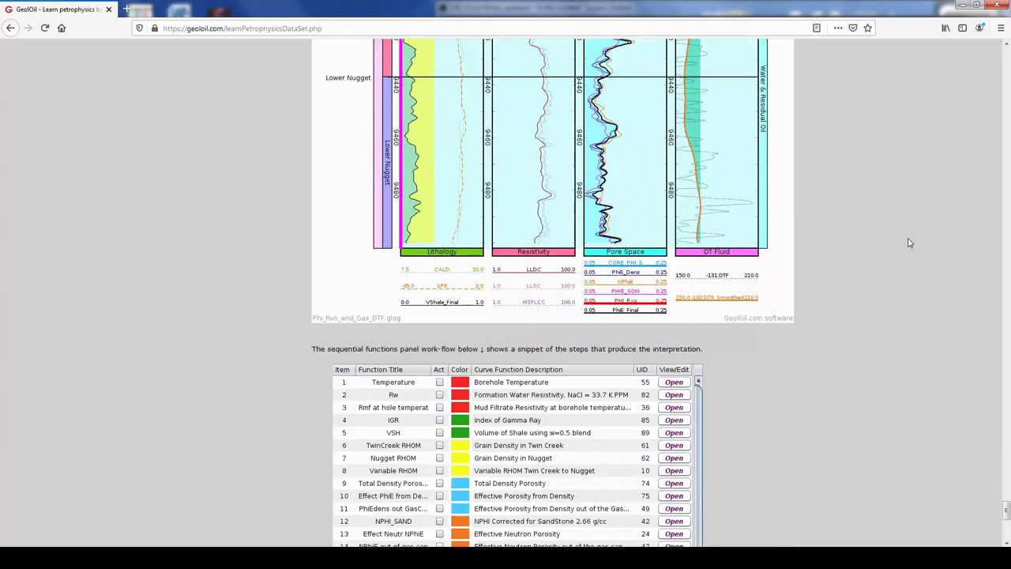
scroll(909, 242, "down", 2)
scroll(909, 243, "down", 1)
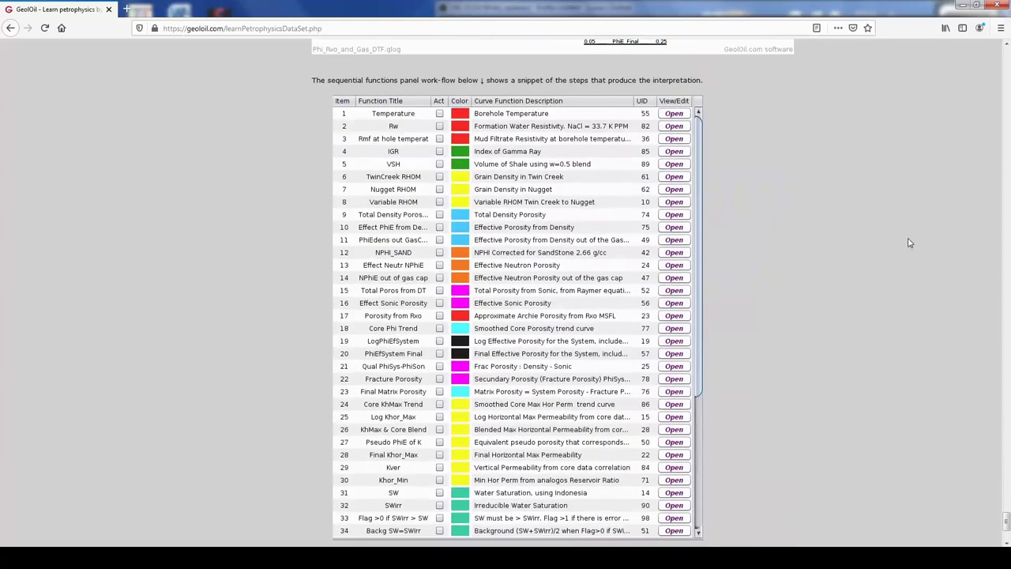
Scroll down to the 34-function sequential workflow table below the log plot
left_click_drag(1007, 520, 1007, 521)
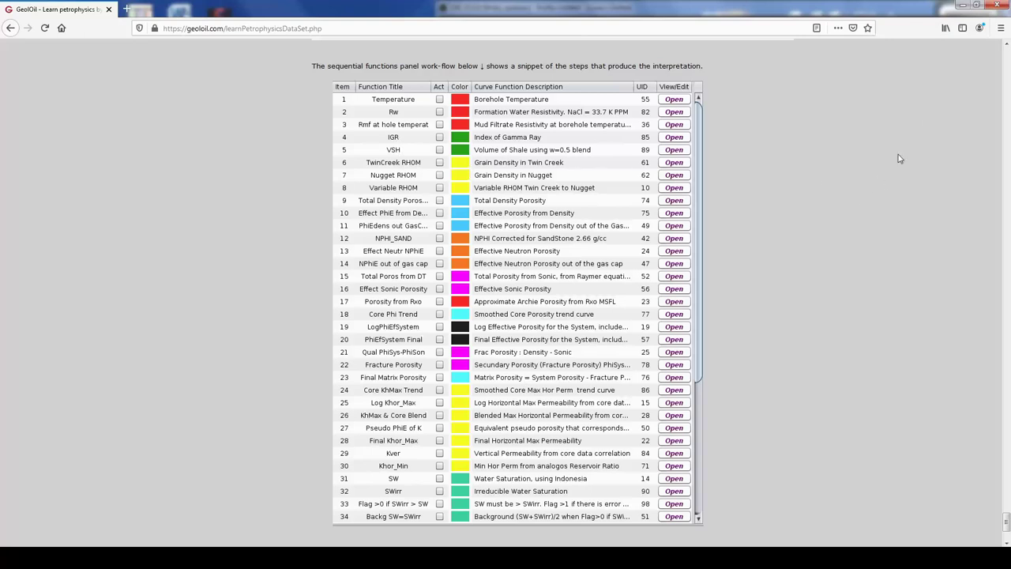
Minimize the browser and open Phi_Rxo_and_Gas_DTF.glog as a GLOG master file
left_click(963, 5)
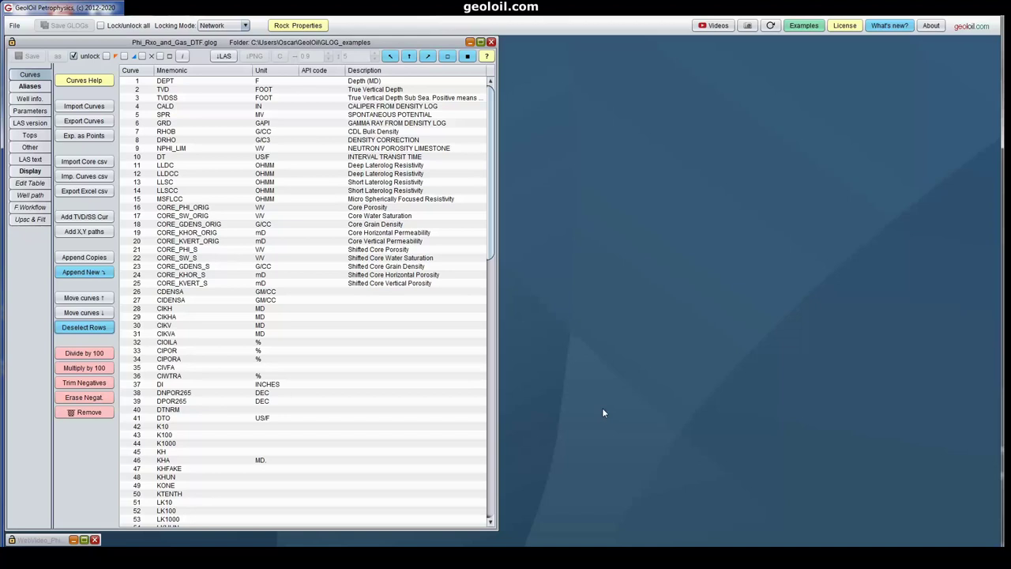
left_click(15, 26)
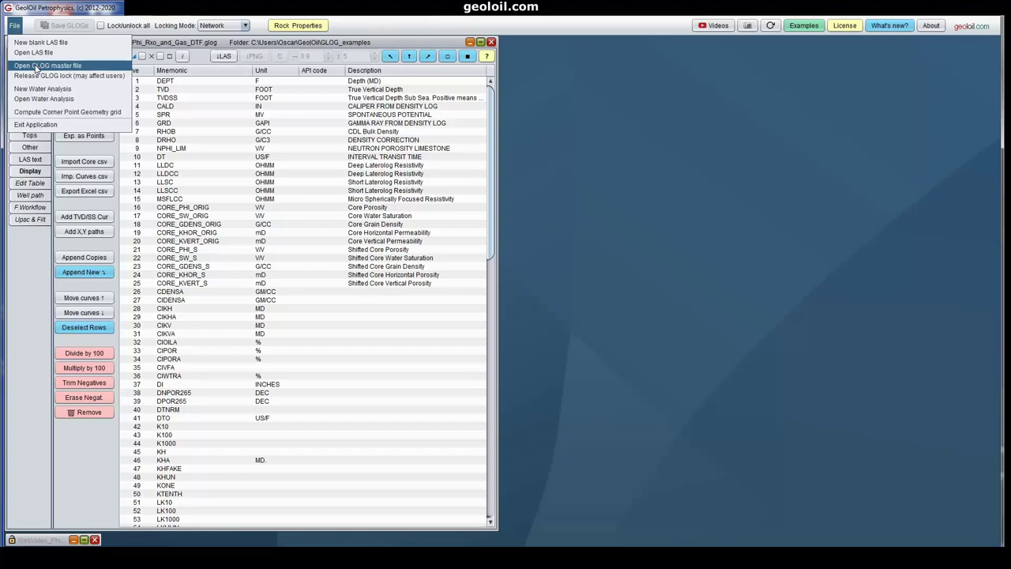
left_click(36, 67)
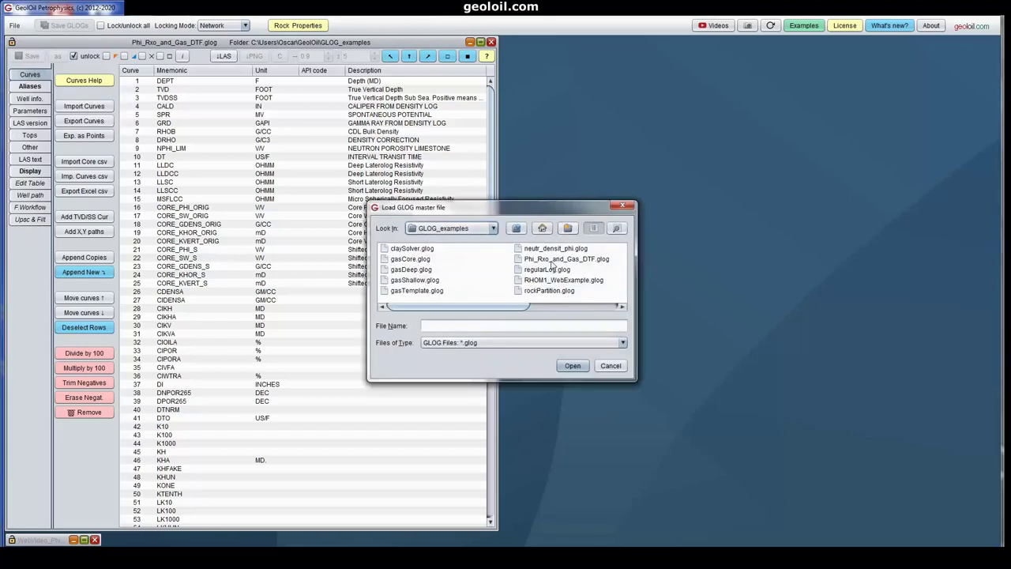
left_click(567, 259)
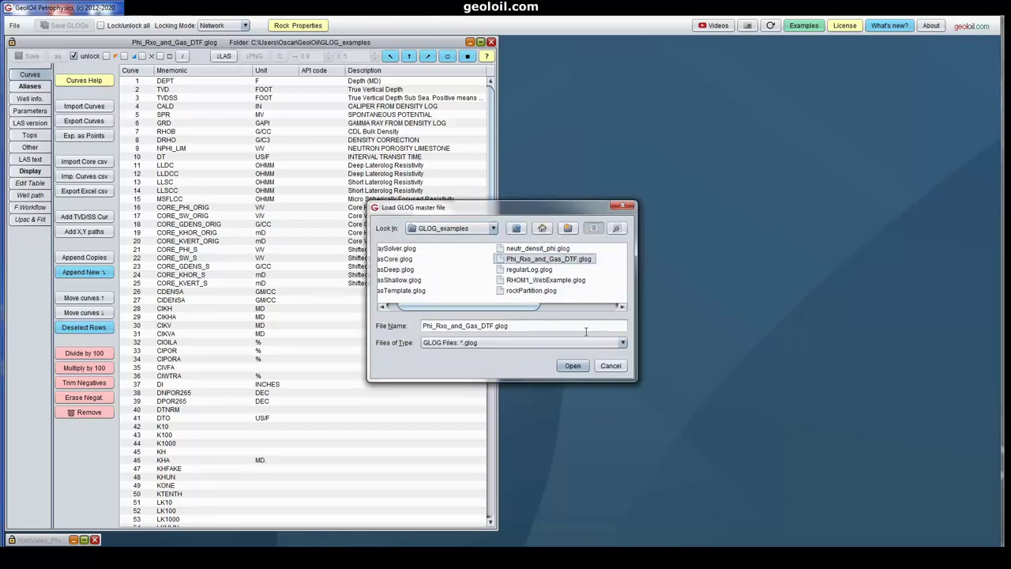
left_click(608, 366)
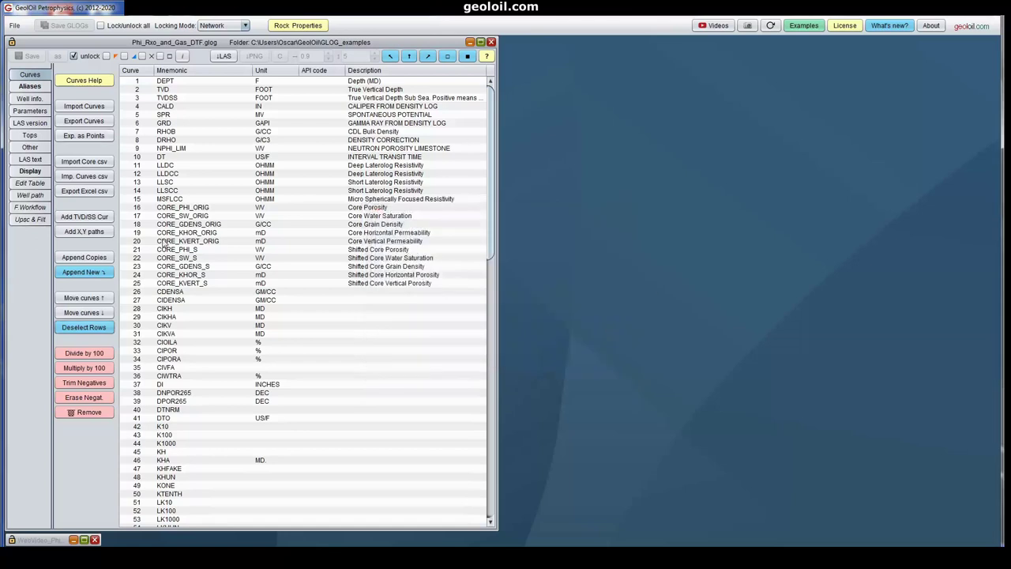
Show the example's log plot, then its full functions workflow, placed on the right half
left_click(30, 171)
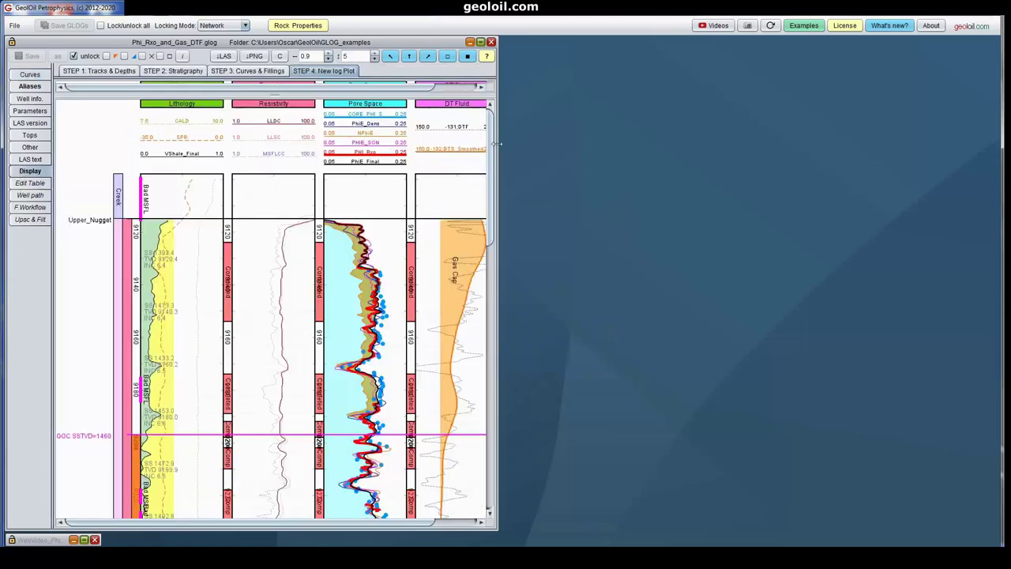
mouse_move(498, 162)
left_mouse_down()
mouse_move(663, 171)
mouse_move(556, 170)
mouse_move(536, 390)
mouse_move(517, 144)
left_mouse_up()
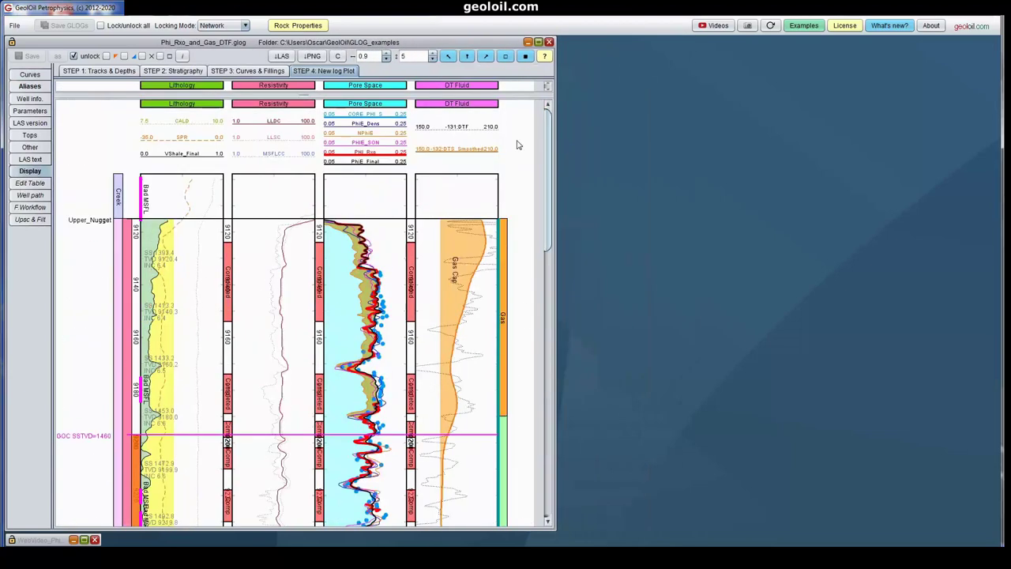
left_click(35, 210)
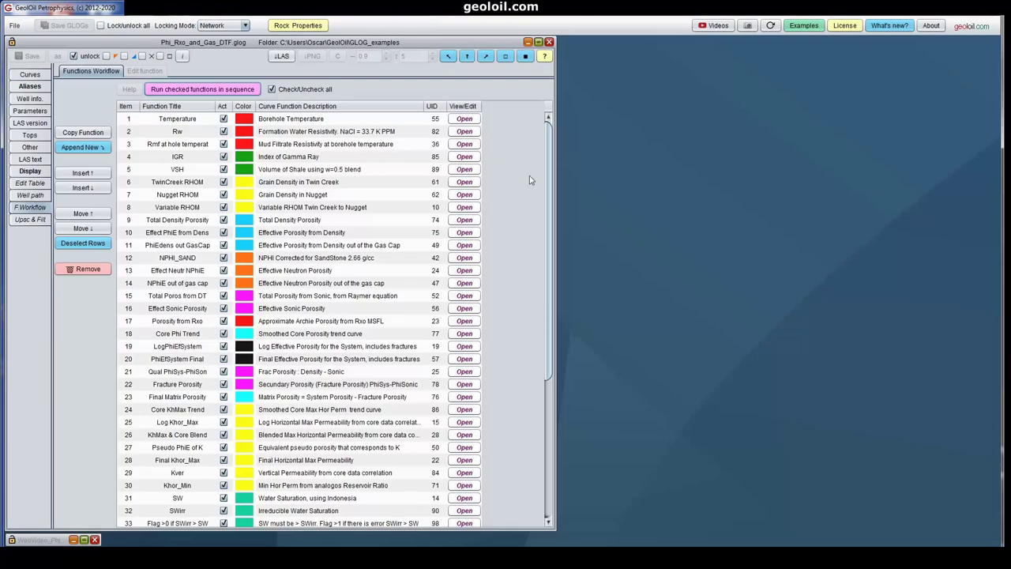
scroll(531, 383, "down", 1)
scroll(532, 383, "down", 3)
scroll(532, 383, "down", 2)
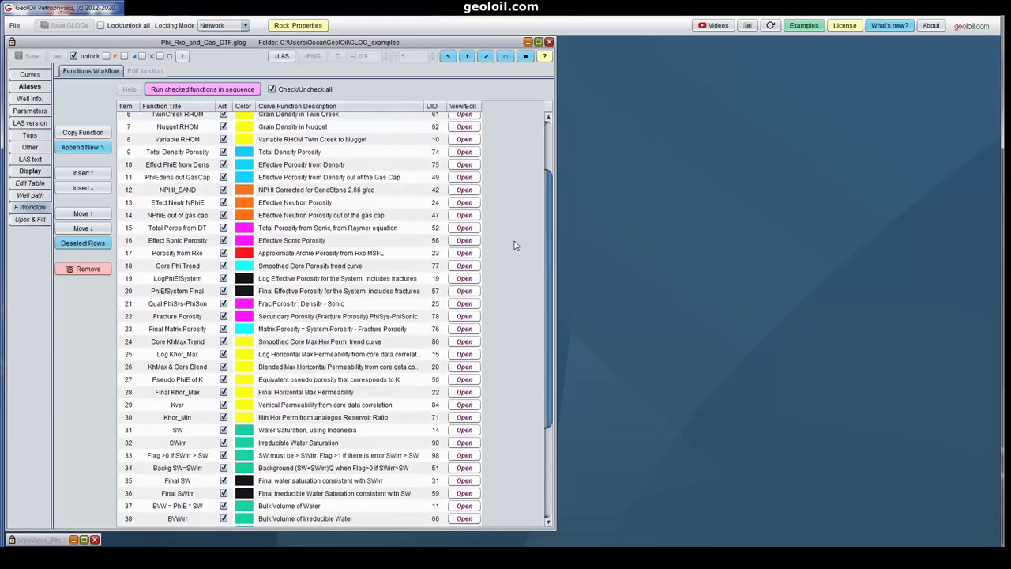
scroll(525, 347, "up", 6)
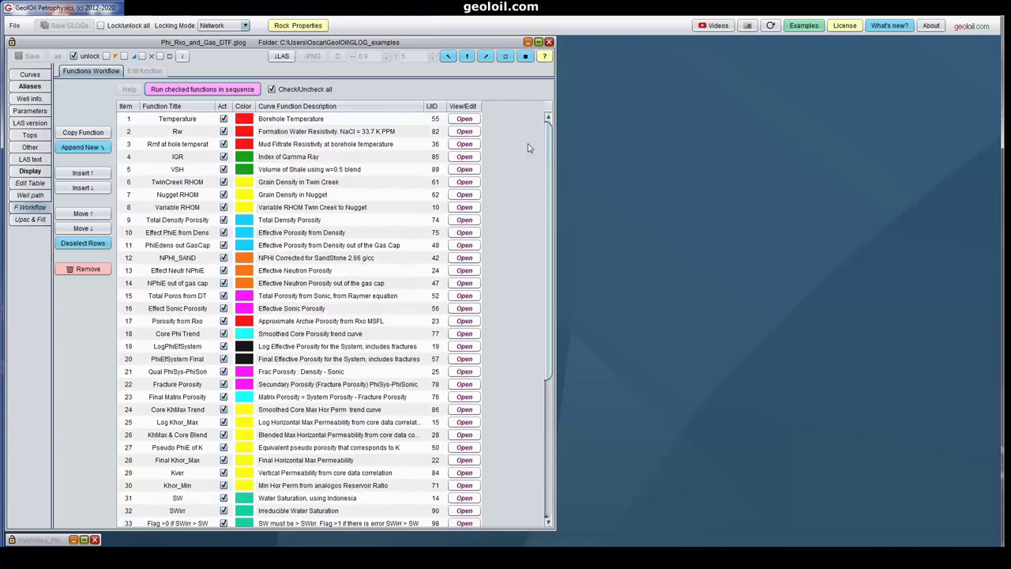
left_click(486, 56)
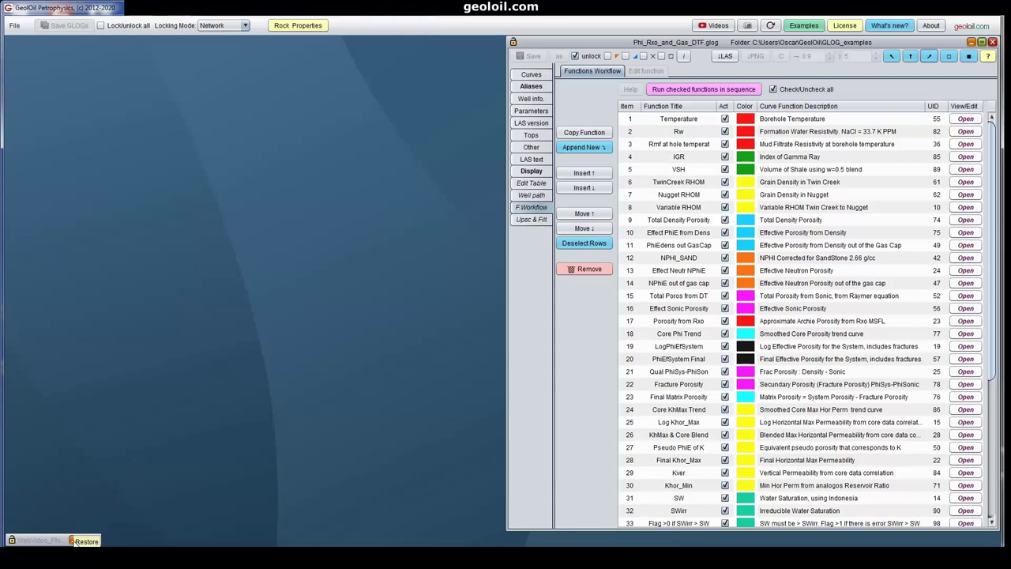
Restore the WebVideo well file on the left and show its single New title workflow function
left_click(79, 540)
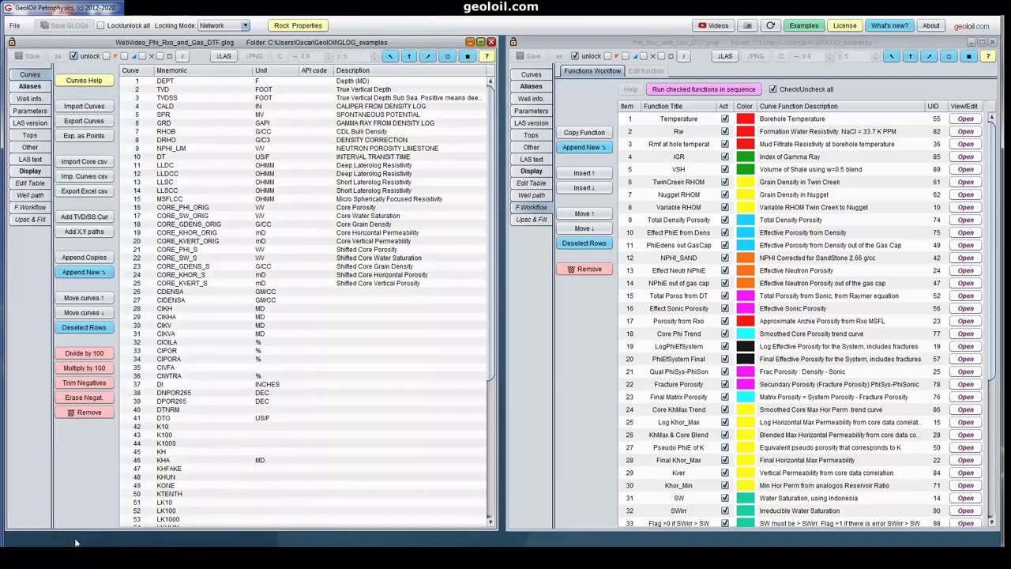
mouse_move(488, 328)
left_mouse_down()
mouse_move(488, 460)
mouse_move(479, 149)
left_mouse_up()
mouse_move(493, 188)
left_mouse_down()
mouse_move(500, 380)
mouse_move(499, 179)
left_mouse_up()
left_click(30, 207)
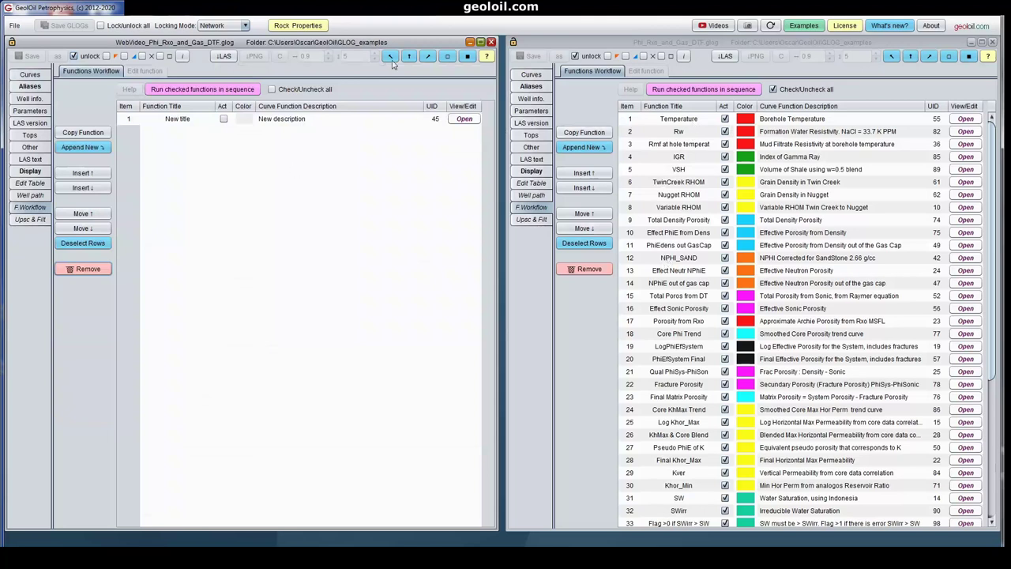
left_click(29, 75)
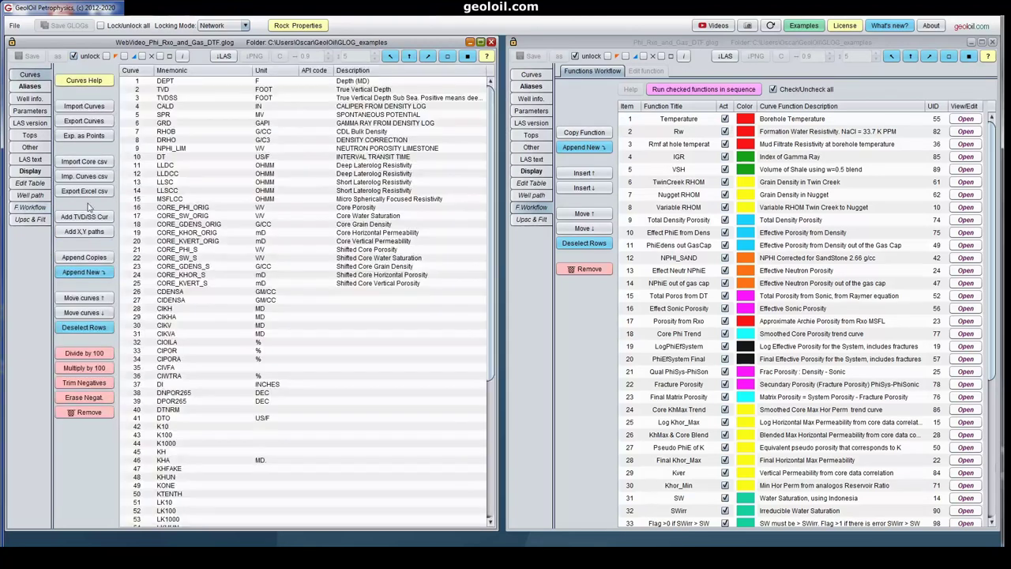
left_click(30, 207)
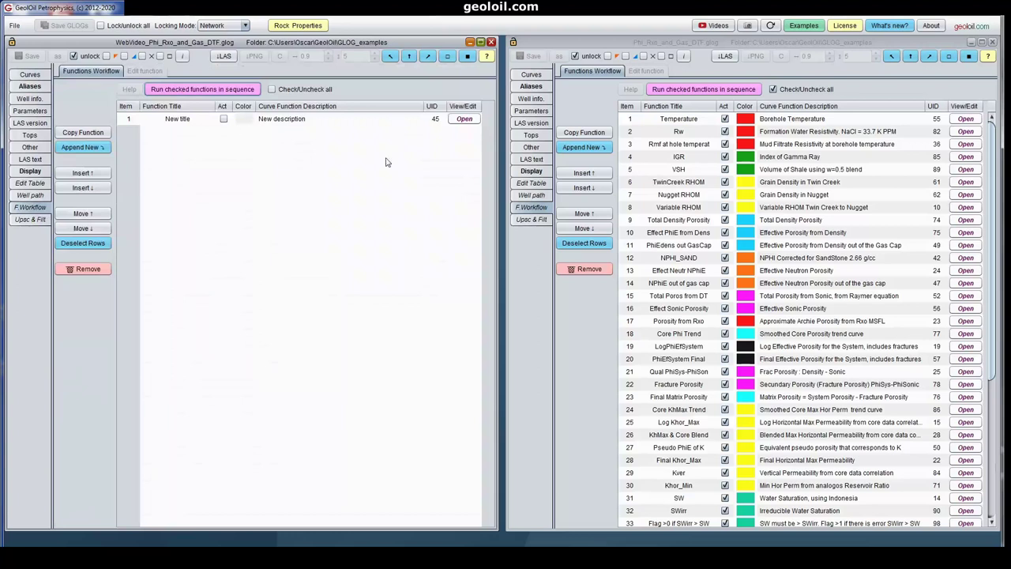
Rename the placeholder function to Temperature, activate it and colour it red
double_click(198, 118)
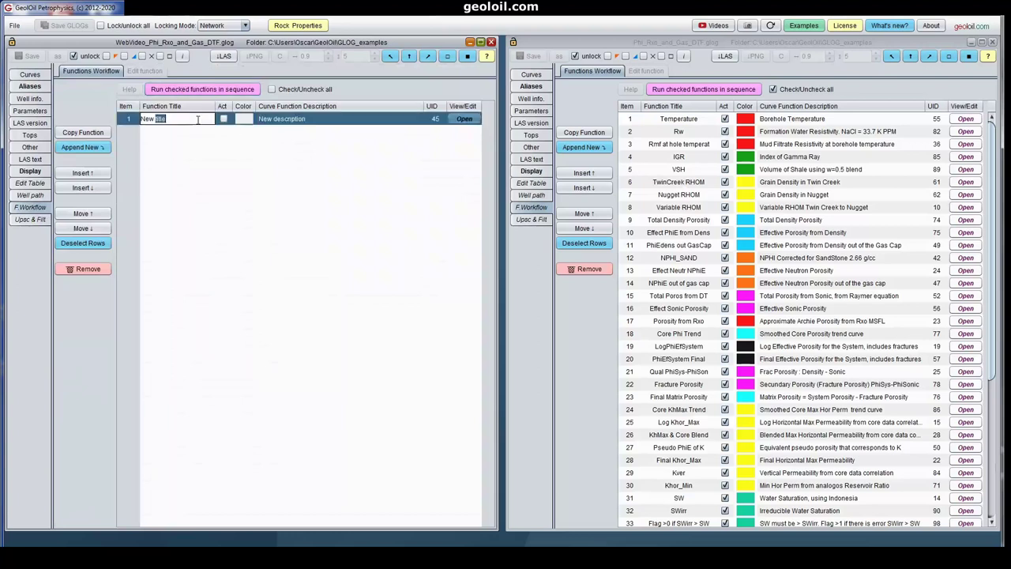
key("BackSpace")
key("BackSpace")
key("BackSpace")
key("BackSpace")
type("Temperature")
key("Return")
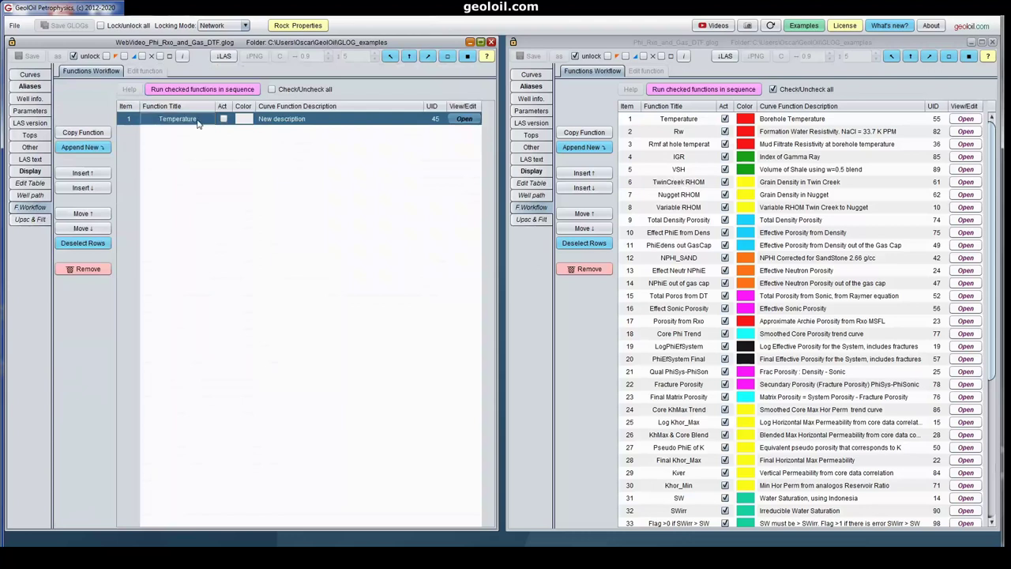
left_click(224, 119)
left_click(243, 119)
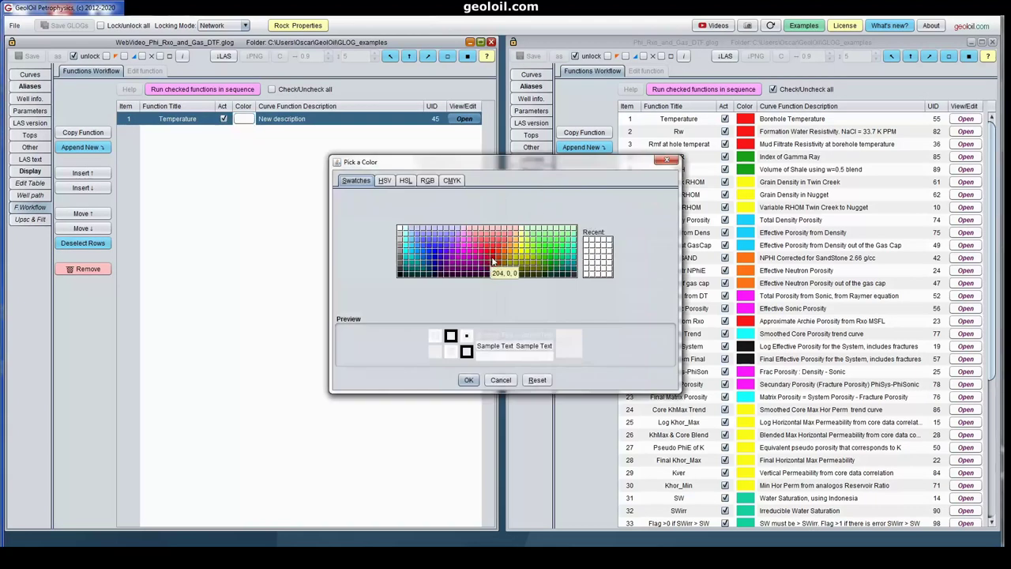
left_click(493, 261)
left_click(469, 380)
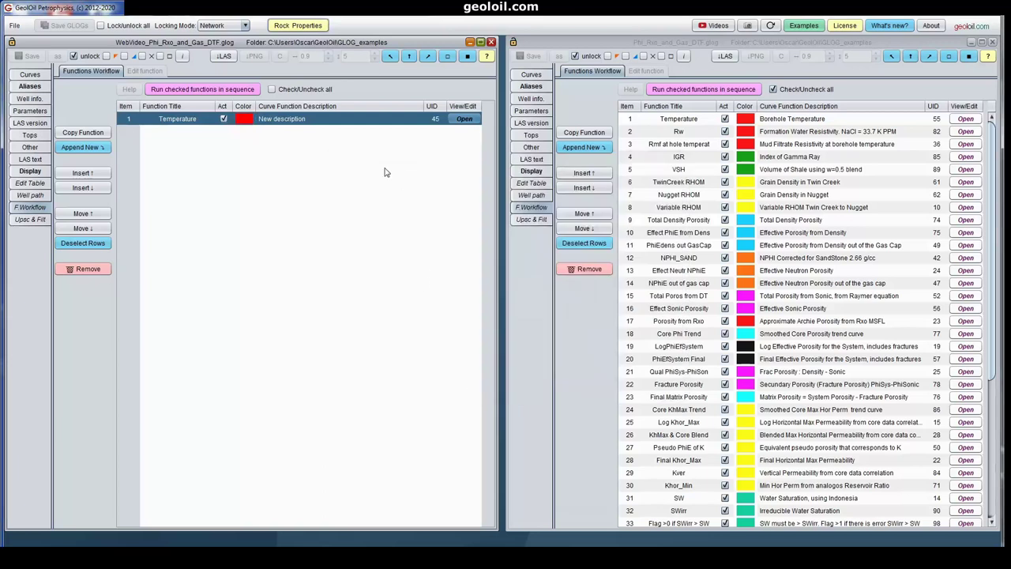
Set the Temperature function's description to Borehole Temperature
double_click(338, 118)
key("BackSpace")
key("BackSpace")
key("BackSpace")
key("BackSpace")
type("rehole Temperatur")
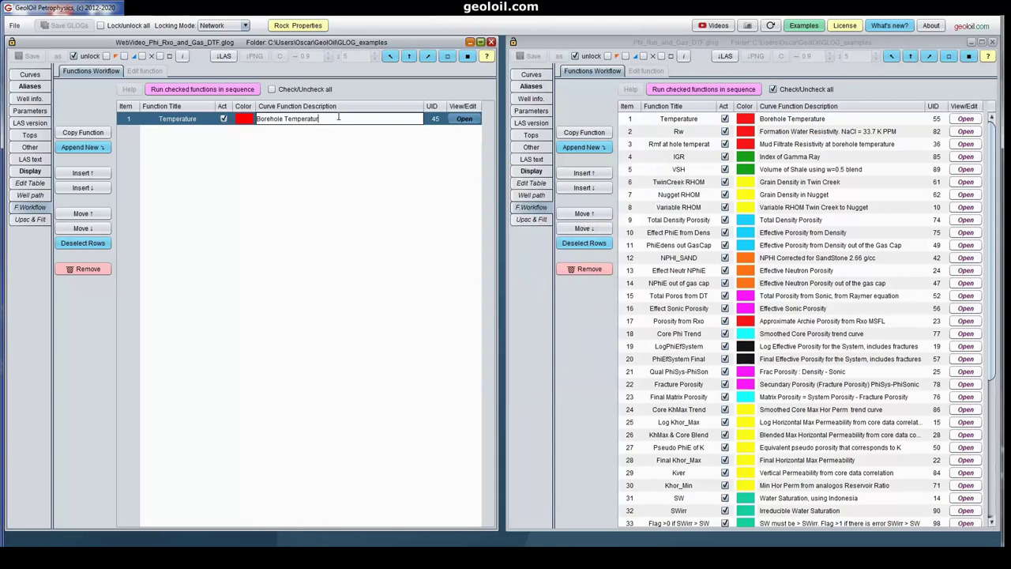
type("e")
key("Return")
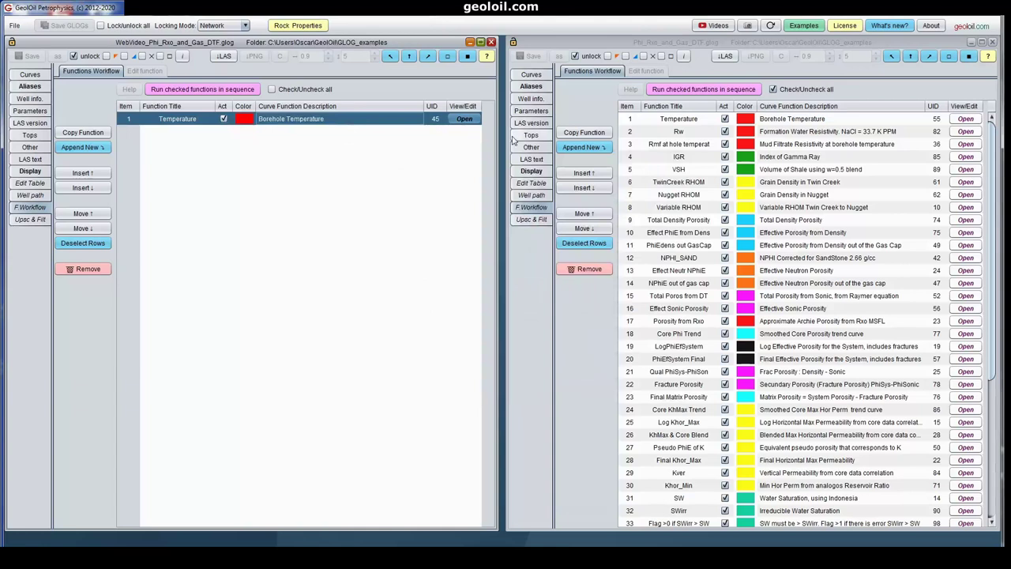
Open the settings of the example's and the new Temperature functions side by side
left_click(634, 119)
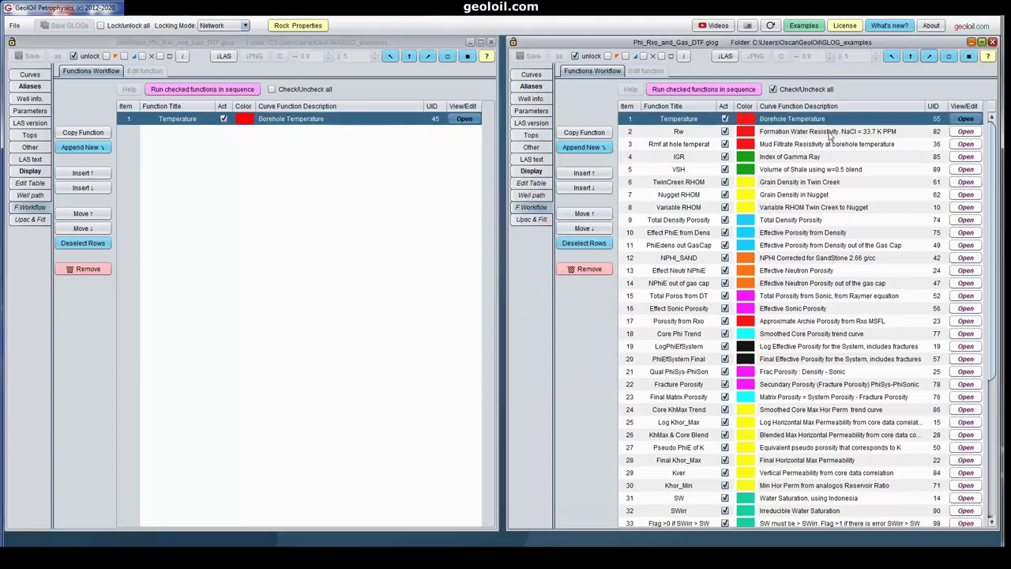
left_click(966, 120)
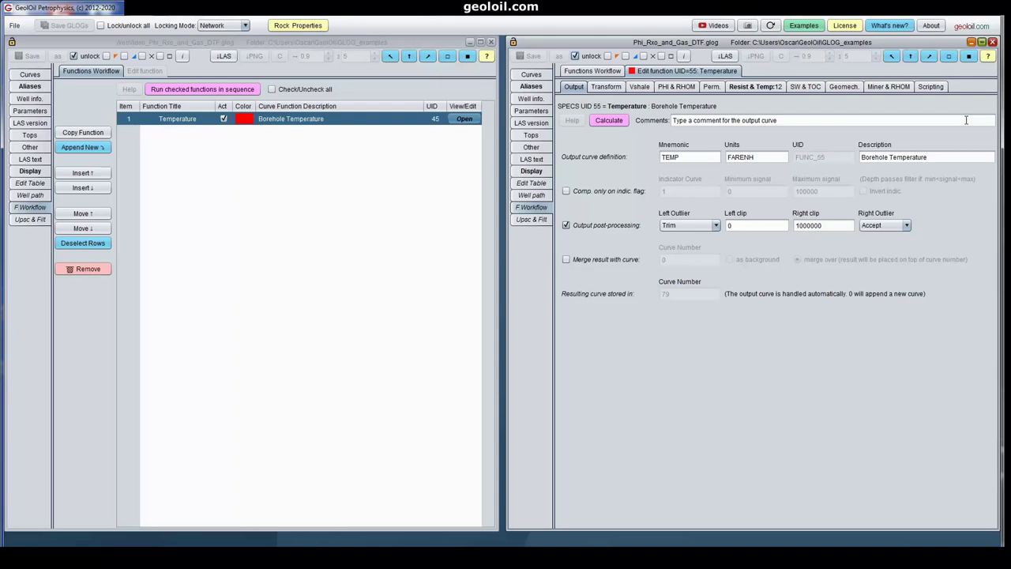
left_click(464, 119)
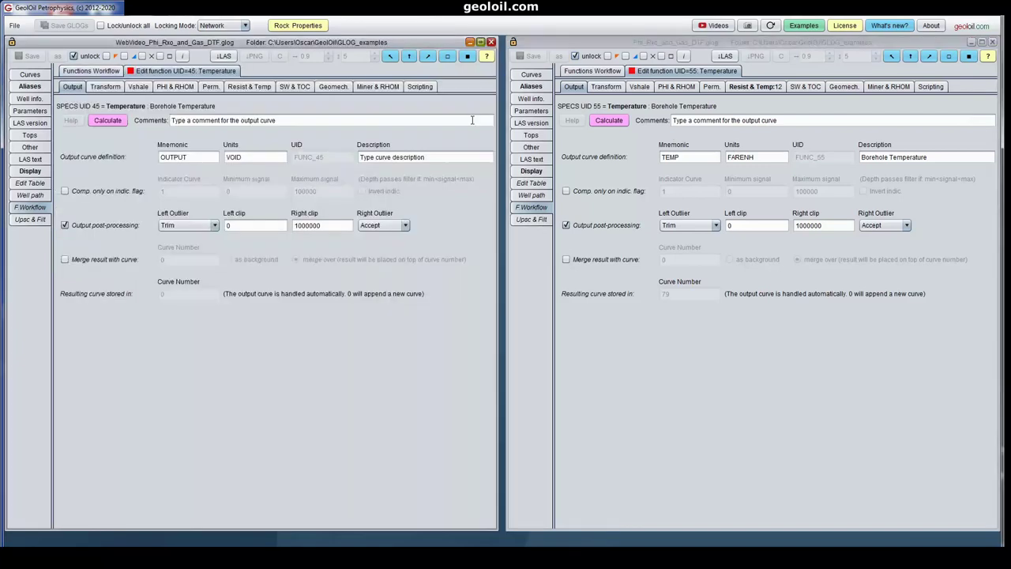
left_click_drag(305, 121, 177, 106)
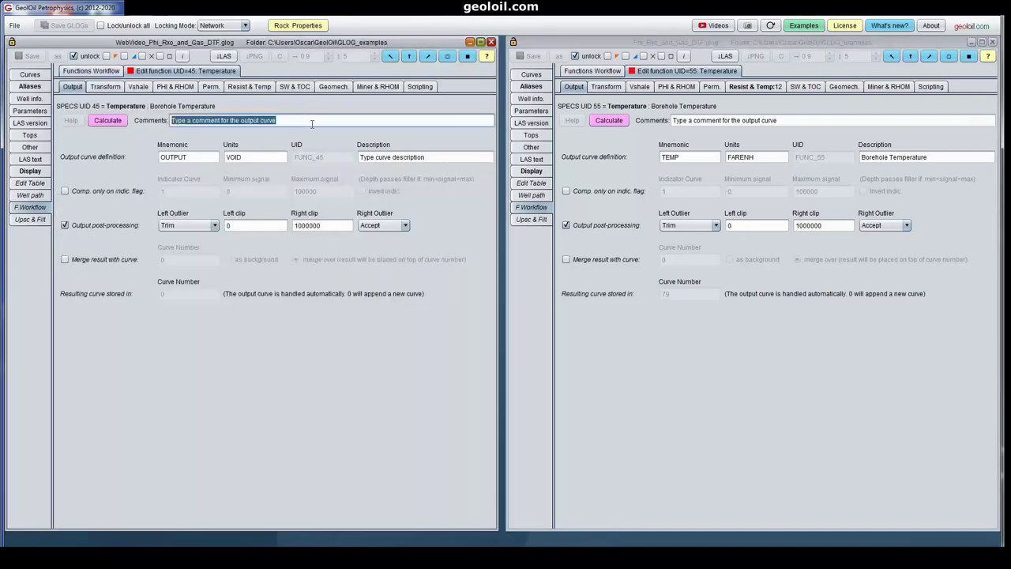
left_click(312, 124)
Set the output curve to TEMP with units FARENH and description Borehole Temperature
left_click(211, 158)
key("BackSpace")
key("BackSpace")
key("BackSpace")
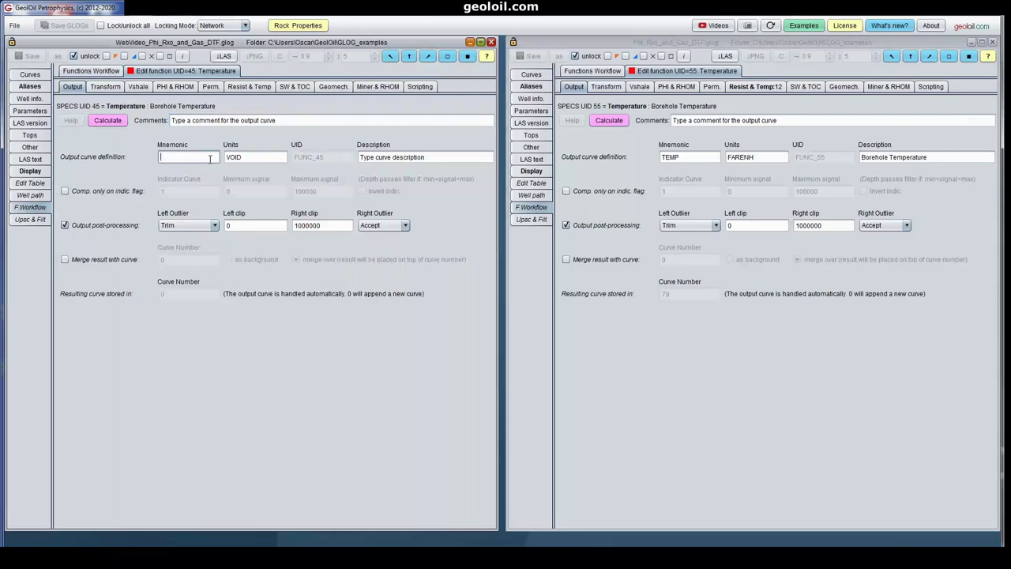
type("TEMP")
left_click(259, 158)
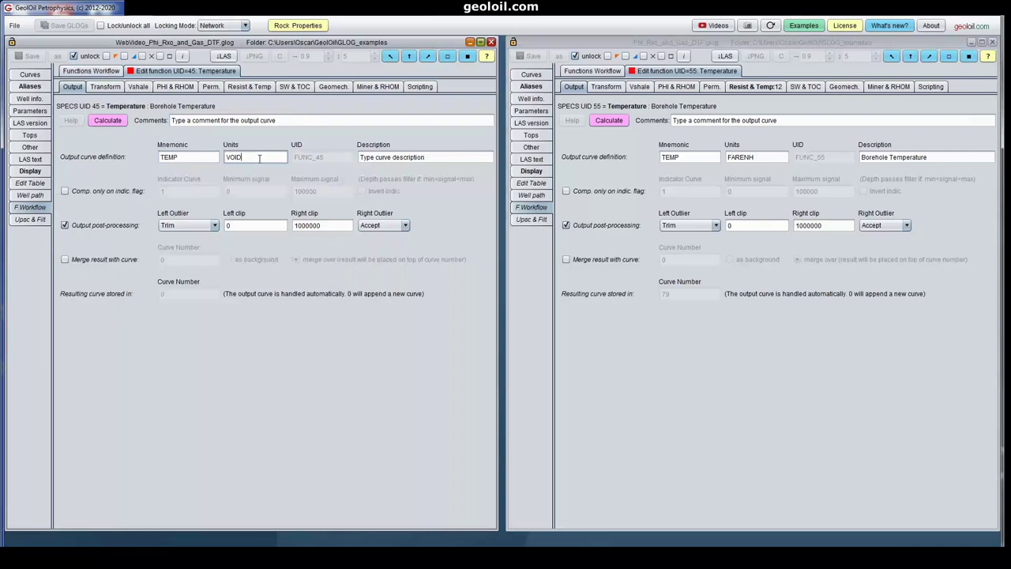
key("BackSpace")
key("BackSpace")
key("BackSpace")
type("ARE")
left_click(430, 157)
key("BackSpace")
key("BackSpace")
key("BackSpace")
key("BackSpace")
key("BackSpace")
key("BackSpace")
type("Borehole Temperature")
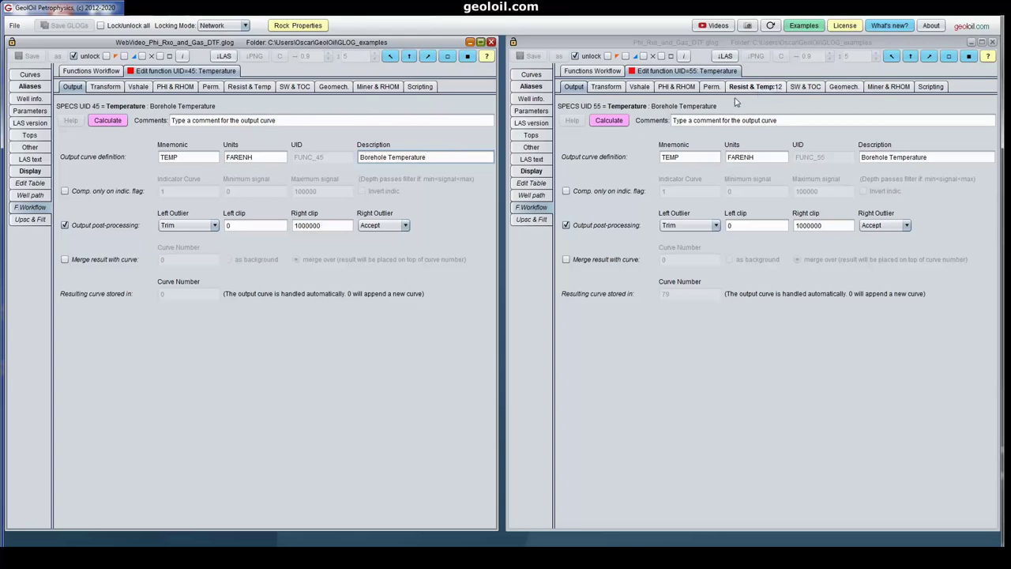
Select method 12, bottom-hole temperature and depth, on the Resist & Temp tab
left_click(253, 90)
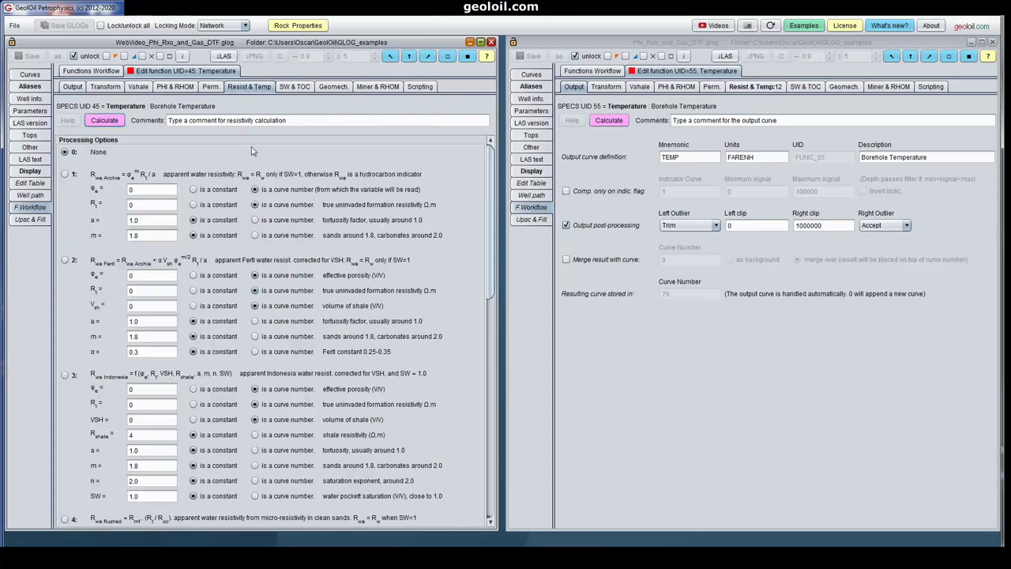
left_click_drag(490, 203, 491, 445)
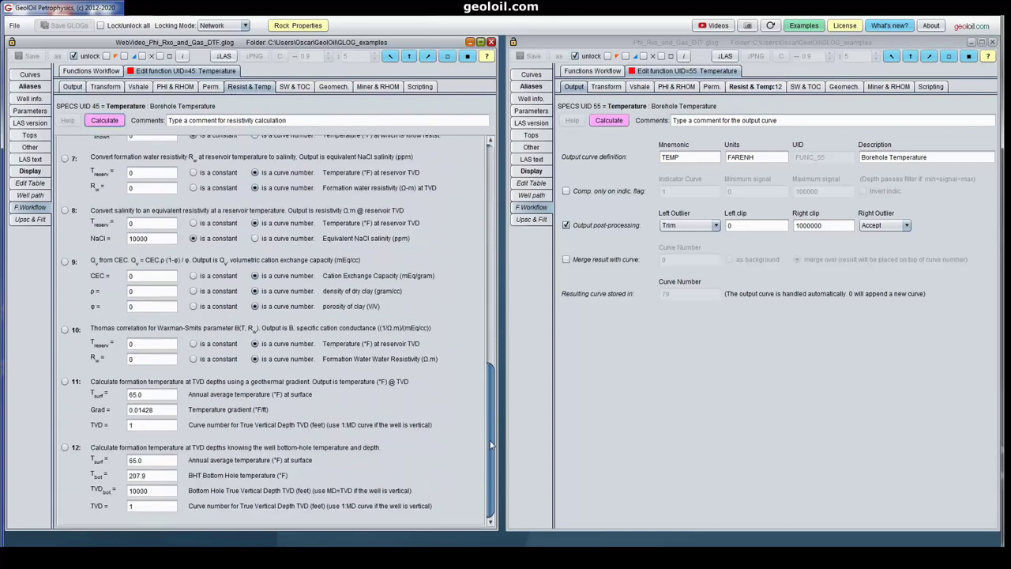
left_click(66, 448)
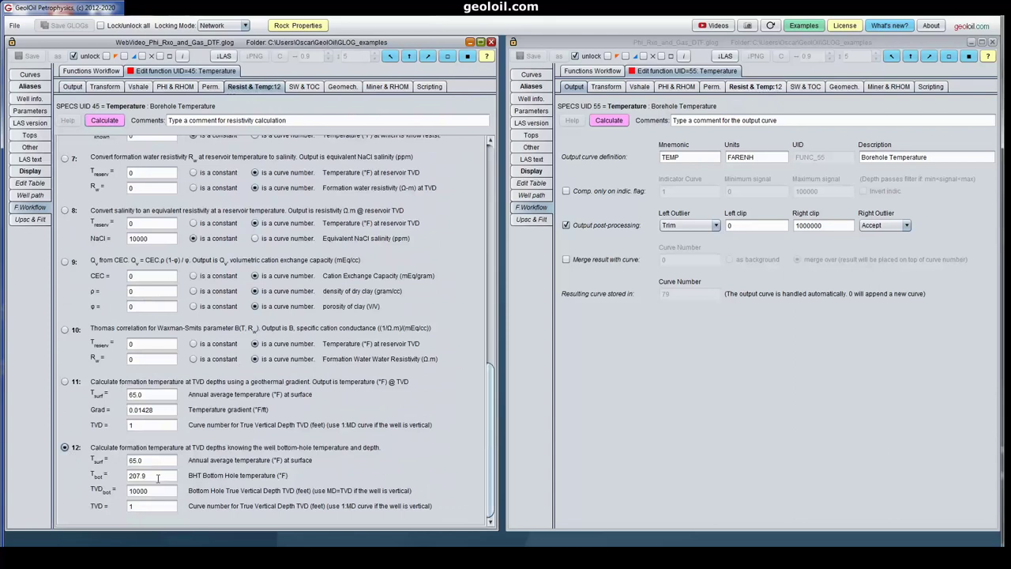
Check the 65 °F surface and 207.9 °F BHT values against the reference file's method 12
double_click(135, 460)
left_click_drag(136, 460, 118, 456)
left_click(162, 461)
mouse_move(152, 475)
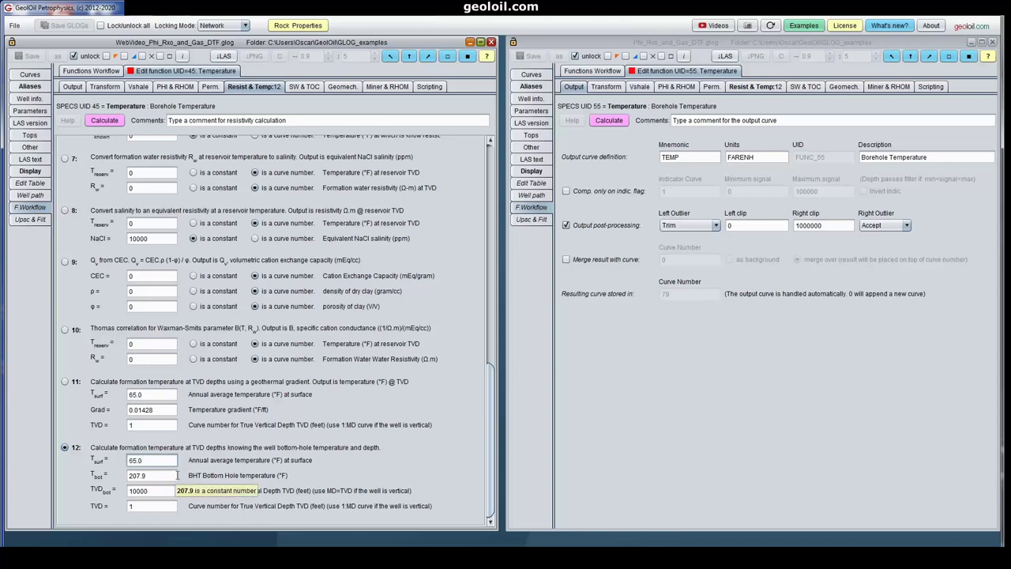
left_click_drag(161, 475, 125, 475)
left_click(169, 475)
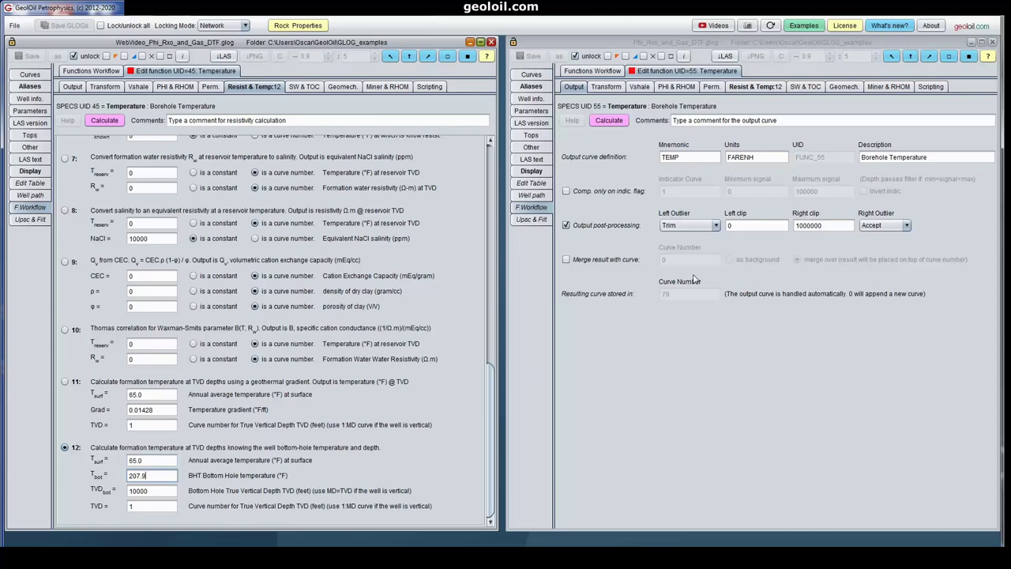
left_click(760, 88)
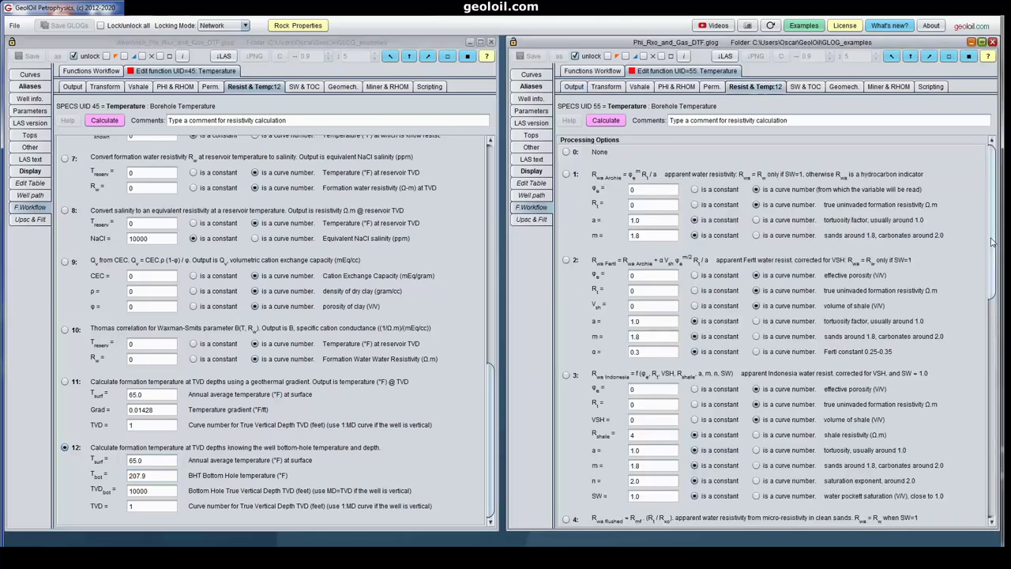
scroll(962, 477, "down", 10)
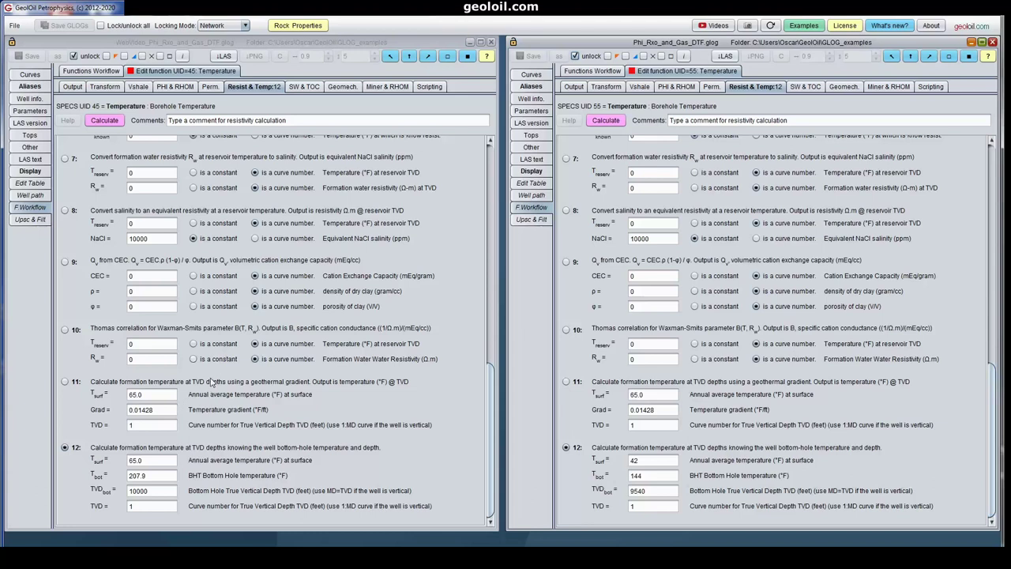
Inspect the GasWell longitude and directional survey on the Well path tab, then map its location
left_click(40, 197)
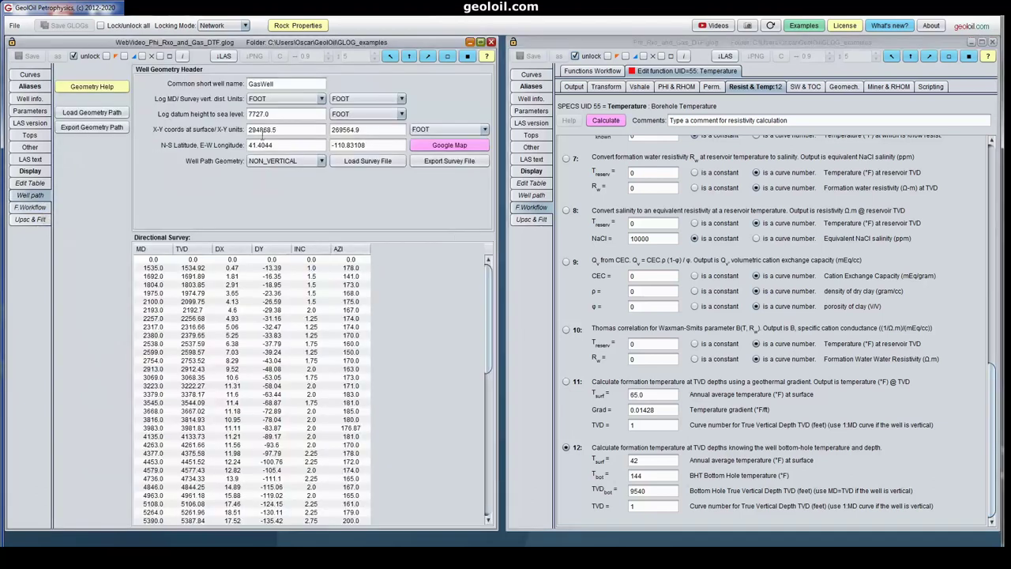
double_click(287, 147)
key("Tab")
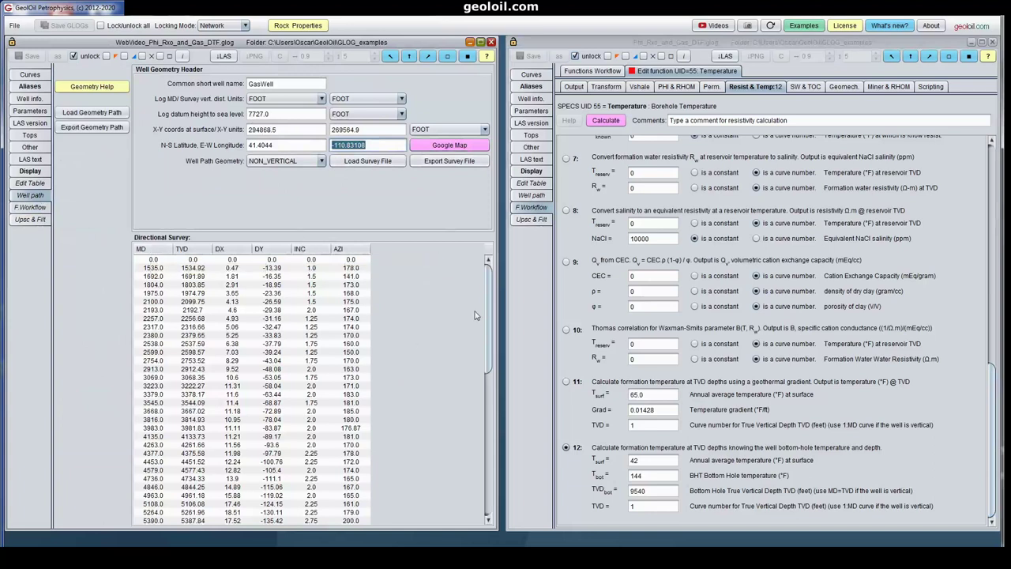
left_click_drag(486, 307, 486, 465)
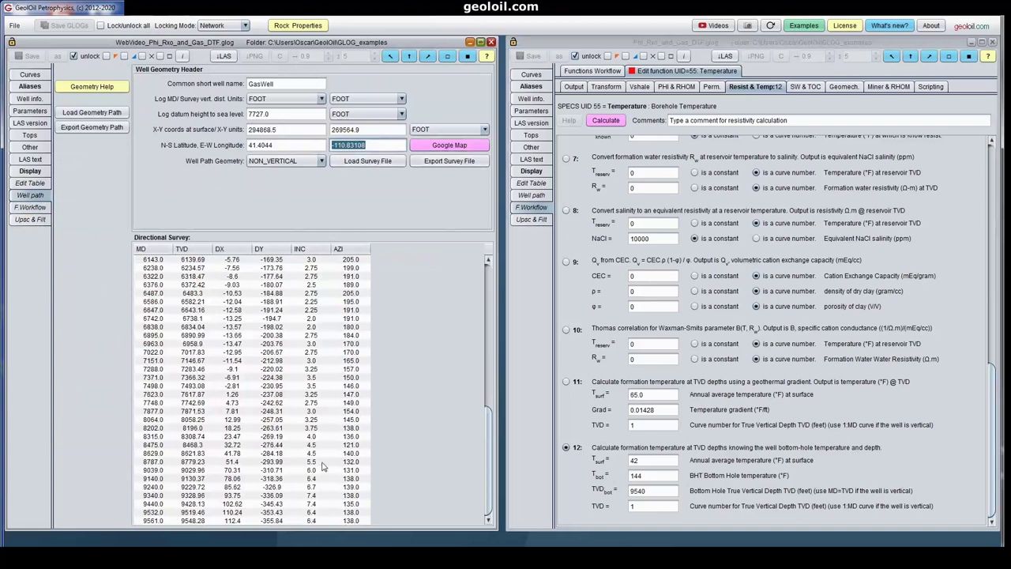
left_click_drag(487, 474, 509, 310)
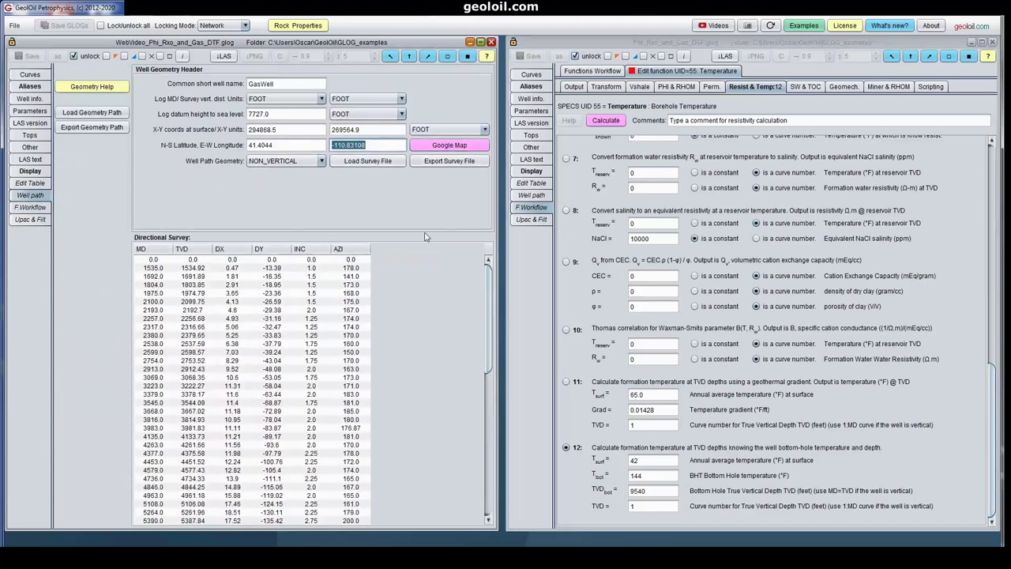
left_click(475, 148)
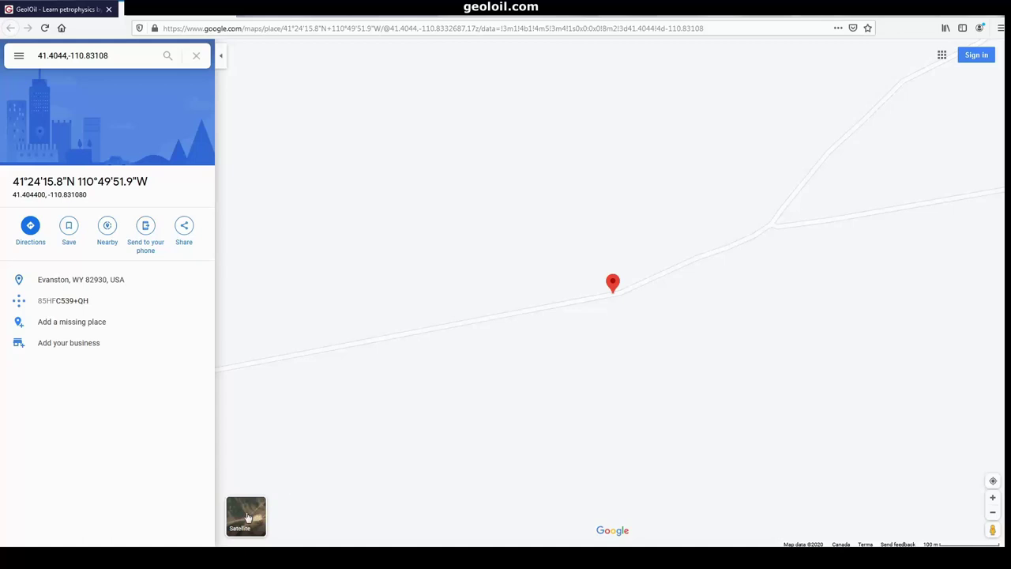
Switch Google Maps to satellite imagery and zoom out to the region around Evanston, WY
left_click(247, 517)
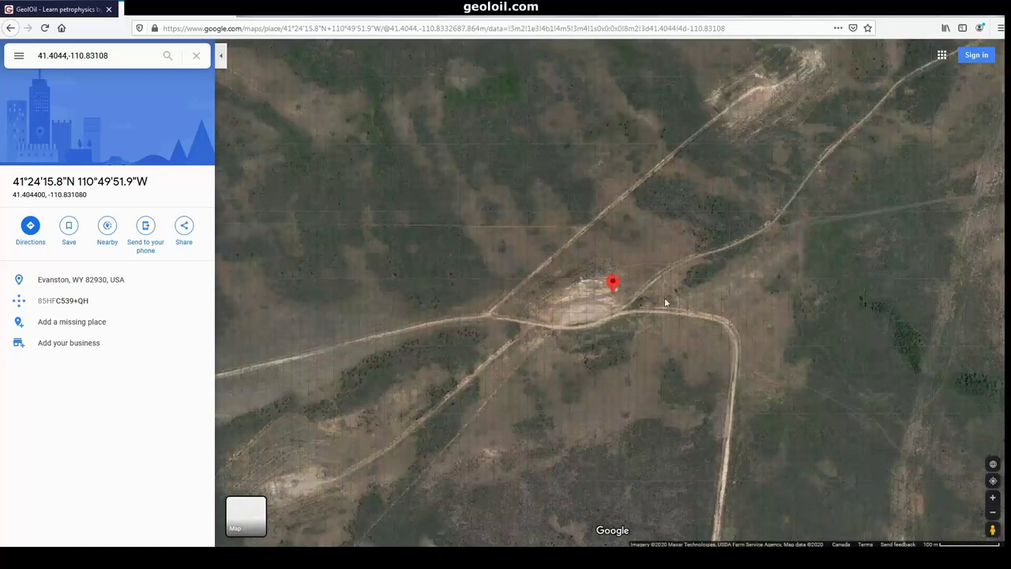
scroll(665, 297, "down", 1)
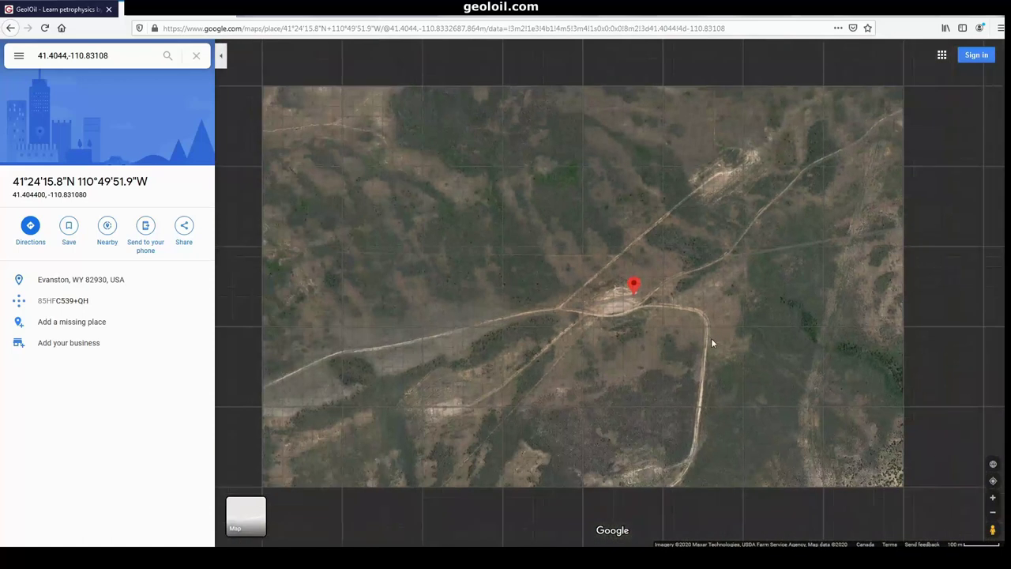
scroll(711, 338, "down", 1)
scroll(711, 339, "down", 1)
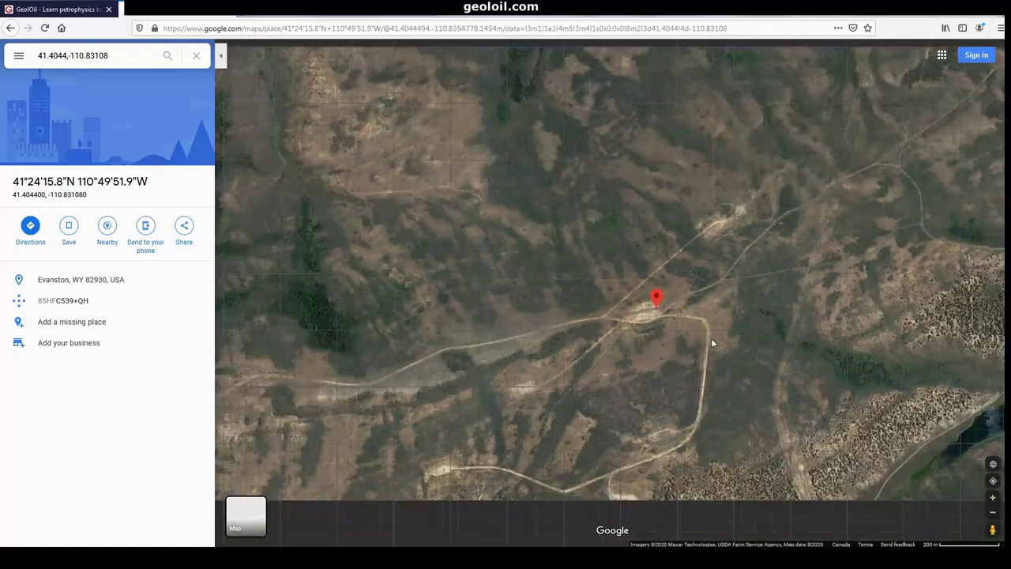
scroll(711, 339, "down", 2)
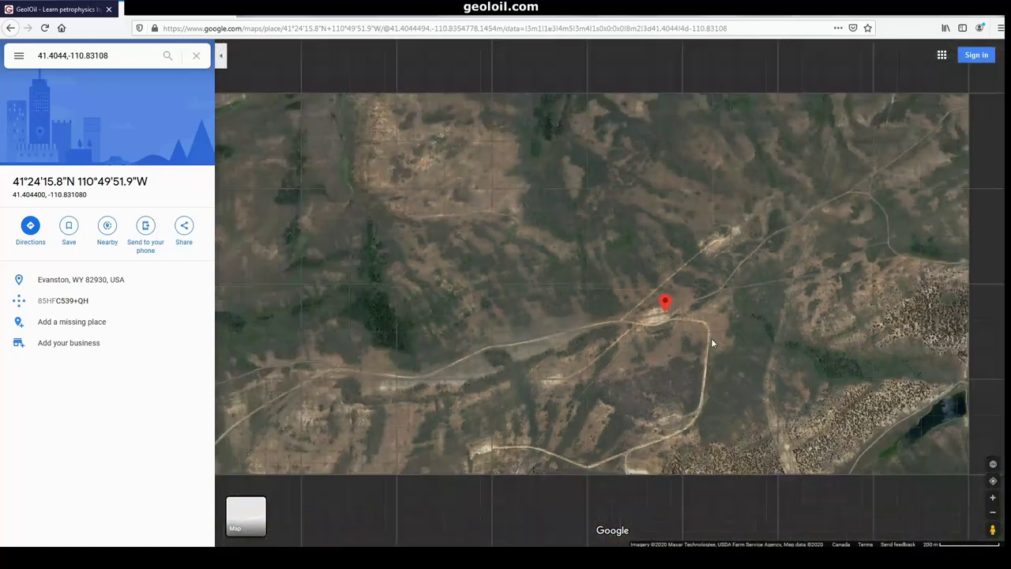
scroll(711, 338, "down", 1)
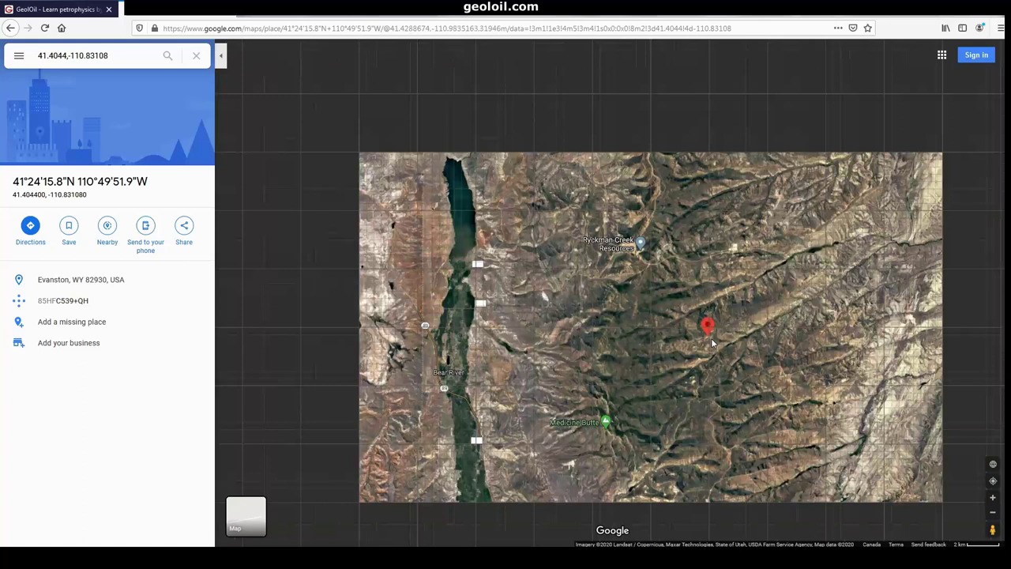
scroll(711, 338, "down", 1)
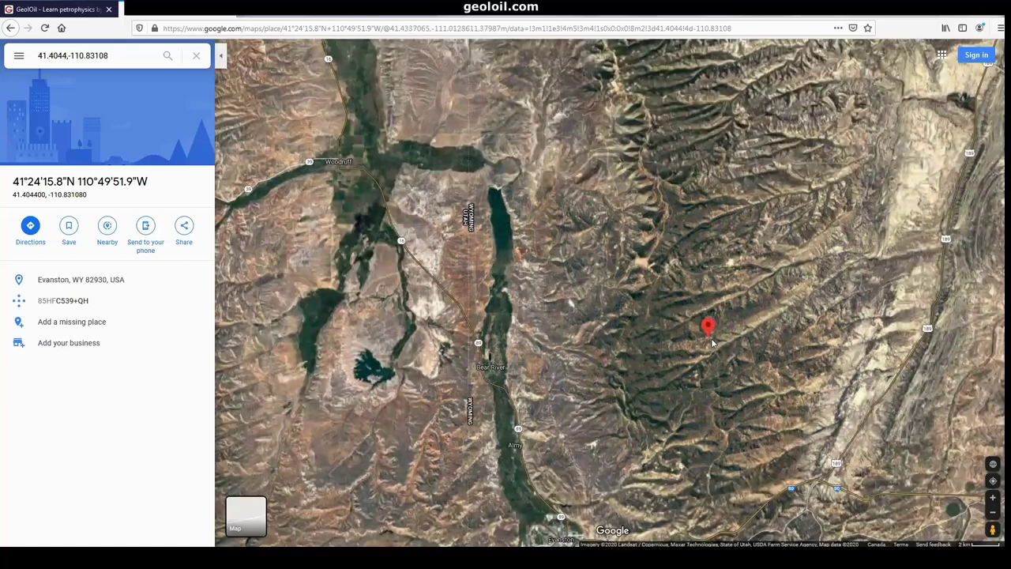
scroll(711, 341, "down", 1)
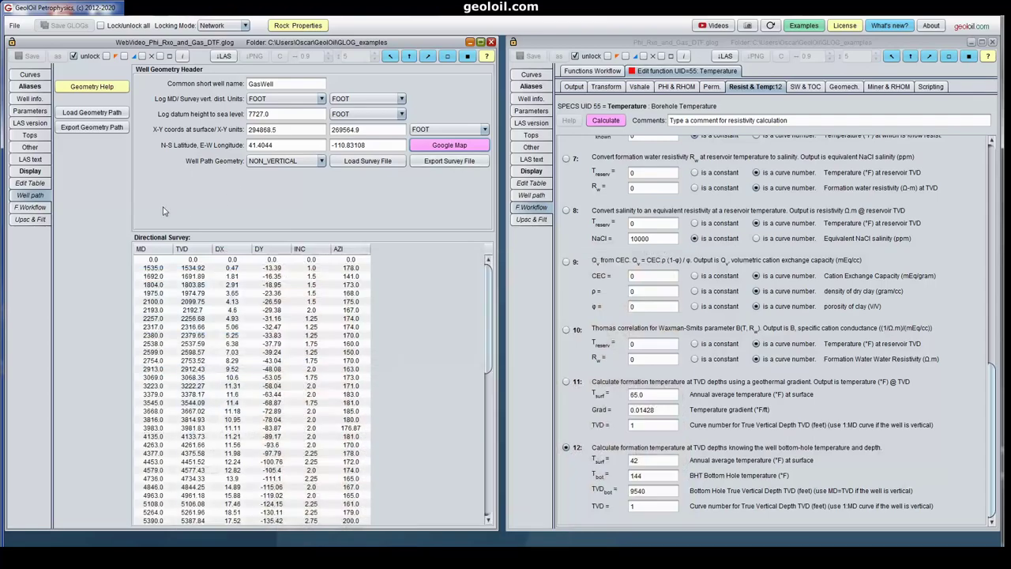
Enter surface temperature 42 °F, bottom-hole TVD 9540 ft and bottom-hole temperature 144 °F in method 12
left_click(31, 208)
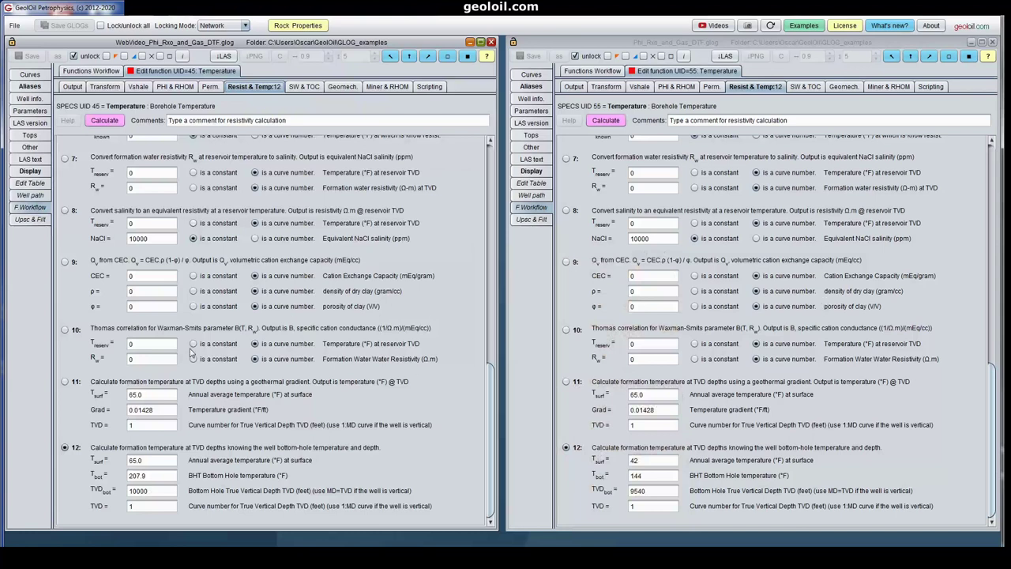
double_click(633, 460)
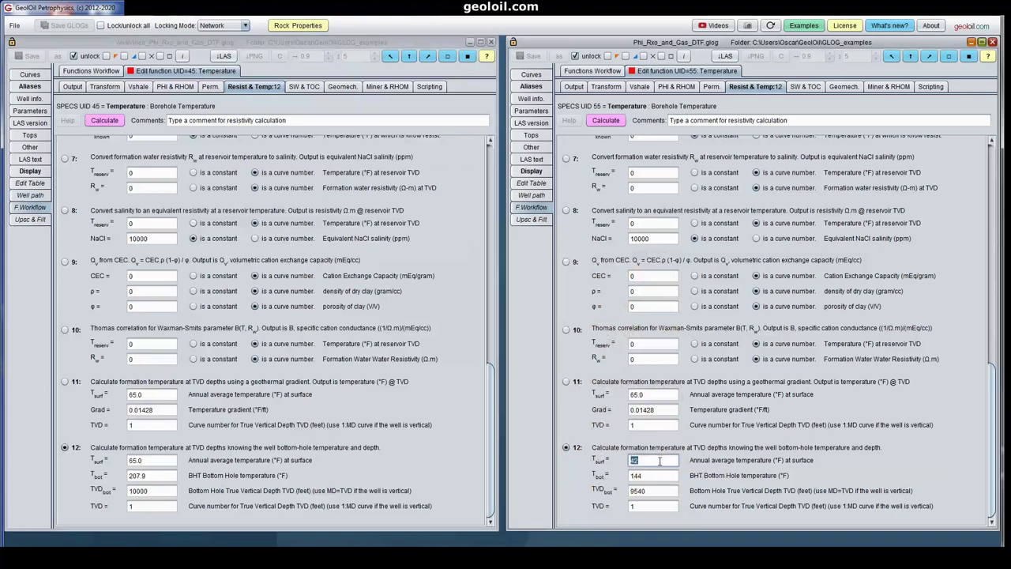
left_click(168, 457)
left_click_drag(151, 460, 125, 459)
type("42")
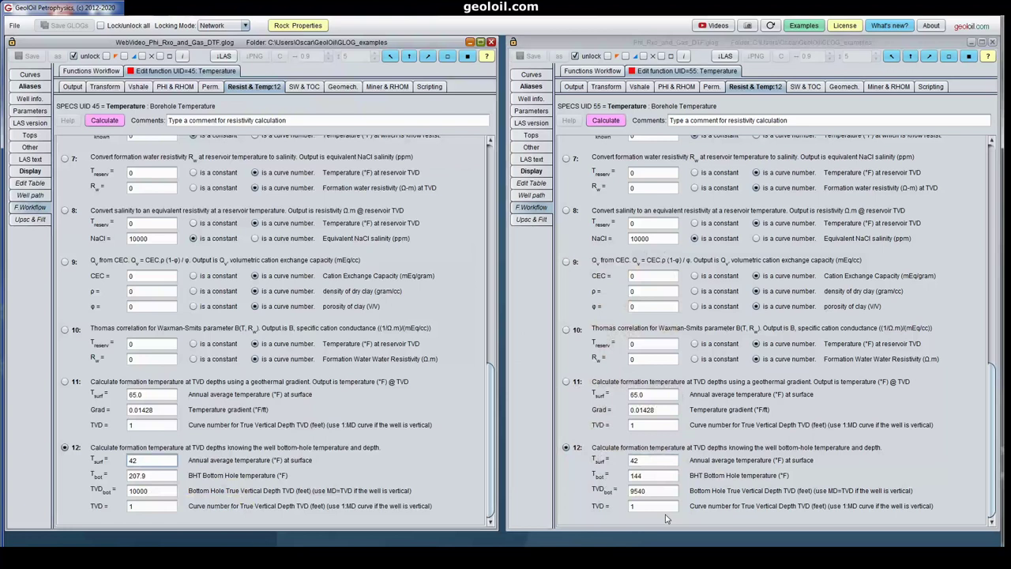
left_click_drag(154, 492, 115, 492)
type("9")
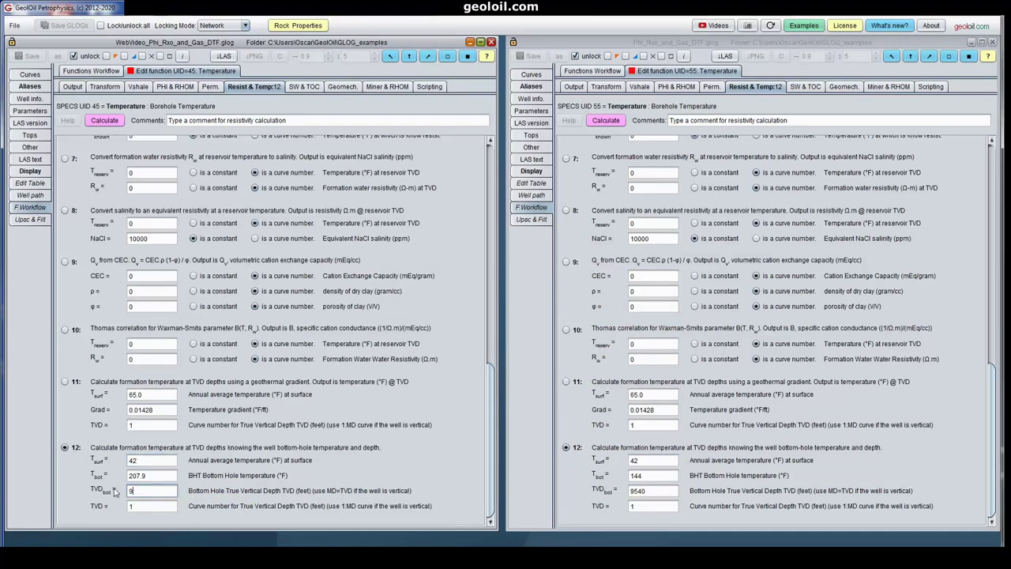
type("540")
left_click(647, 475)
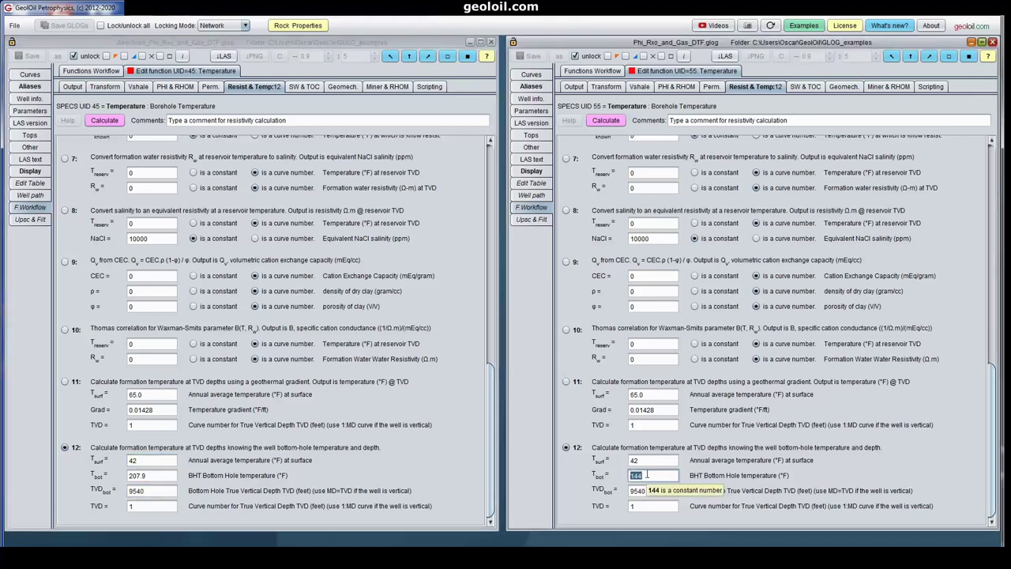
left_click_drag(150, 475, 113, 474)
type("144")
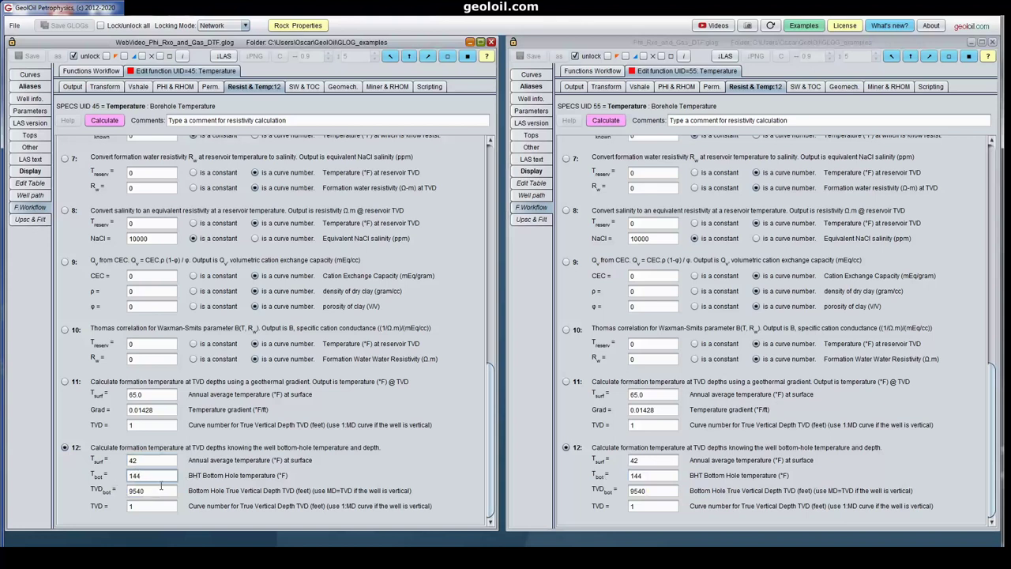
mouse_move(151, 506)
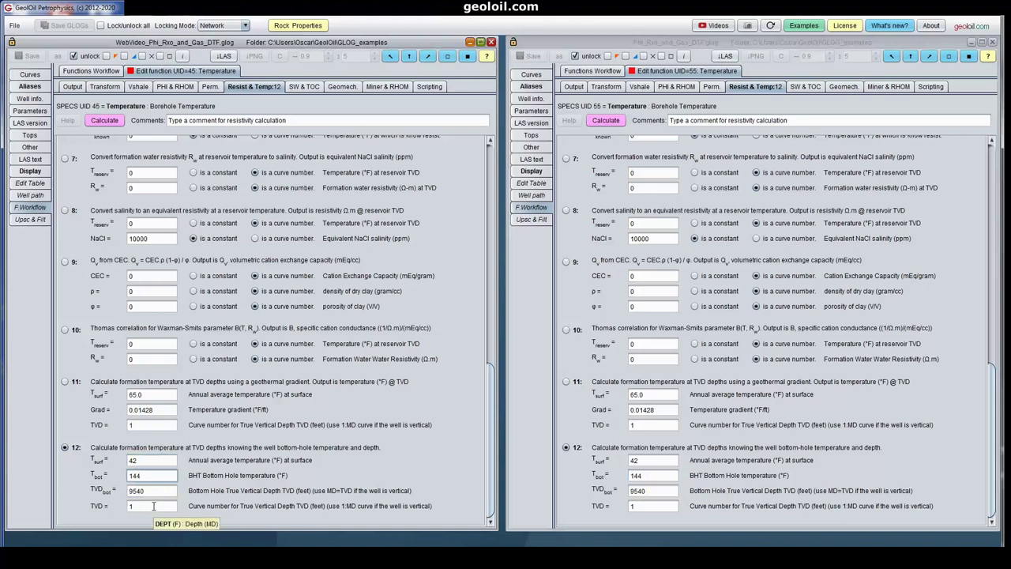
left_click(36, 75)
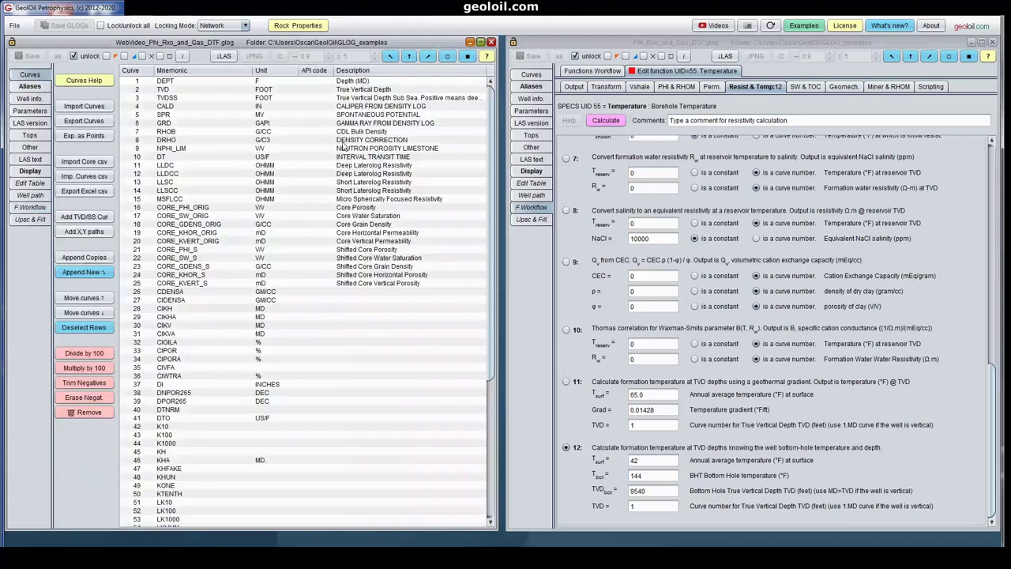
Append TVD and TVDSS curves to the well, then remove the two extra rows again
left_click(136, 91)
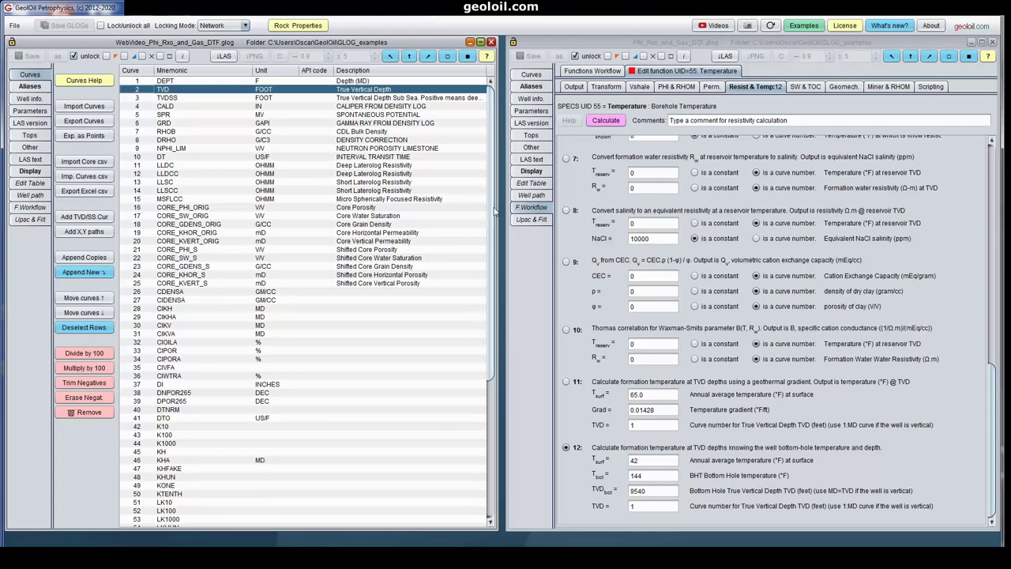
left_click_drag(496, 211, 485, 325)
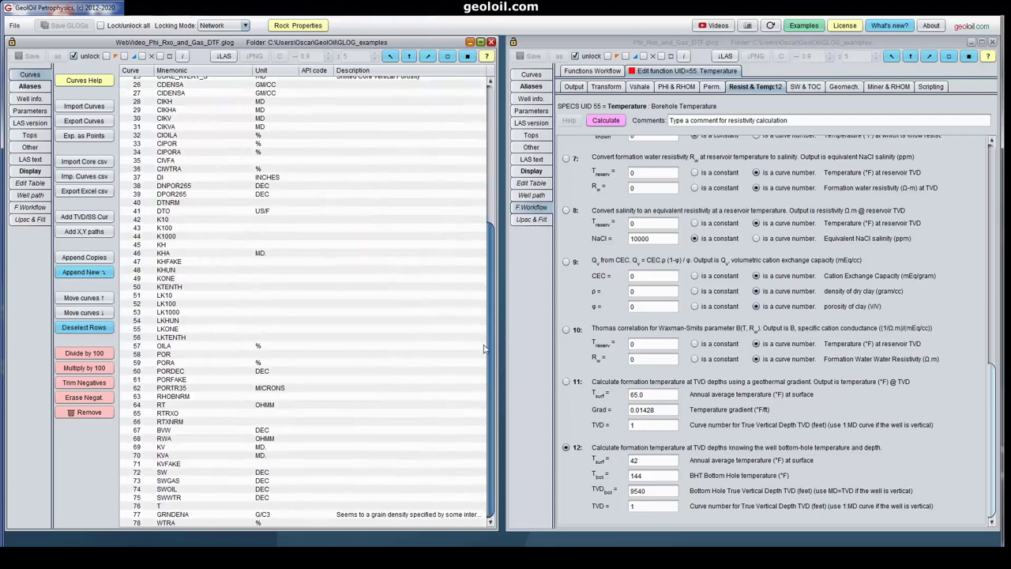
scroll(485, 325, "up", 6)
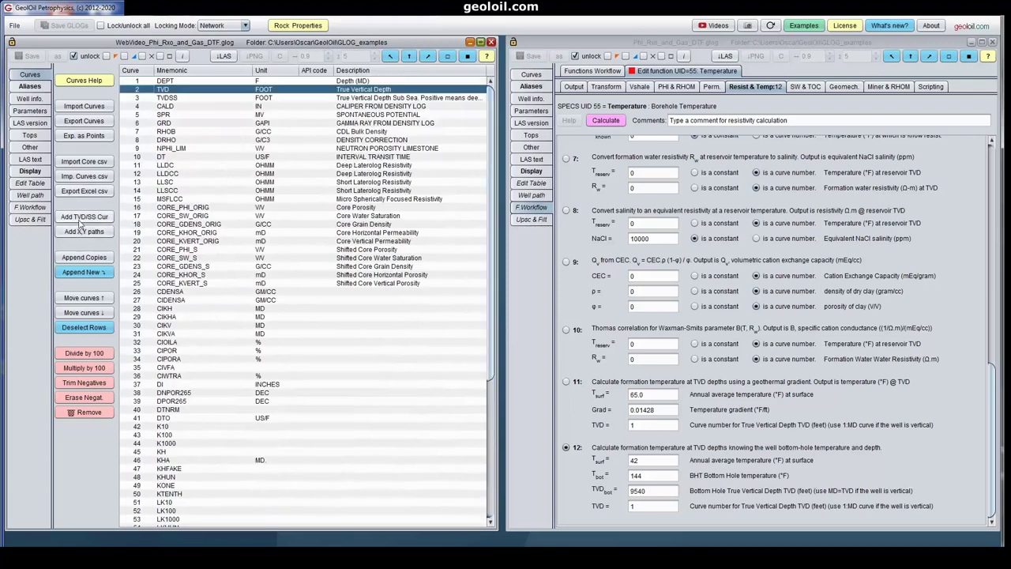
left_click(98, 222)
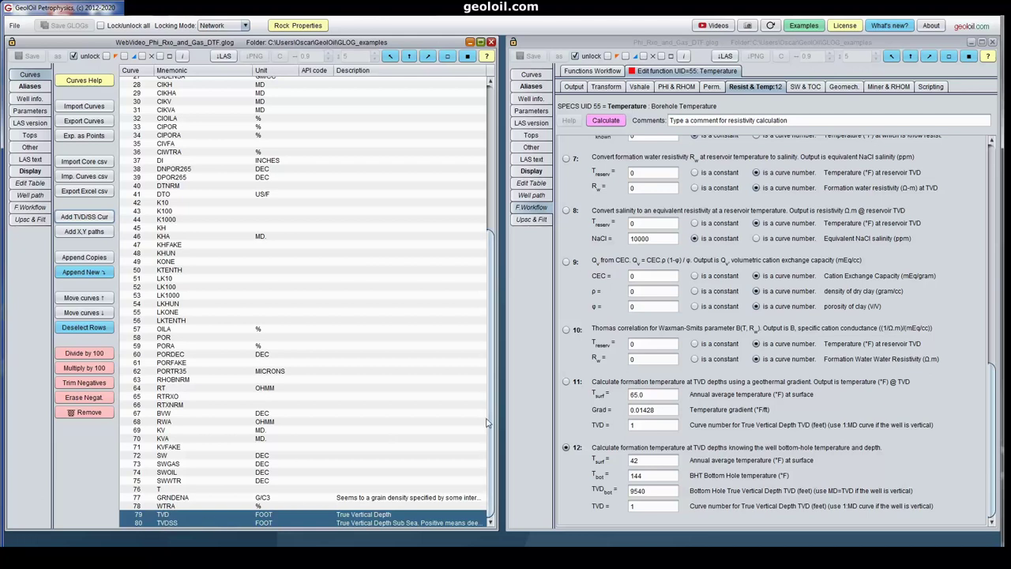
left_click(88, 412)
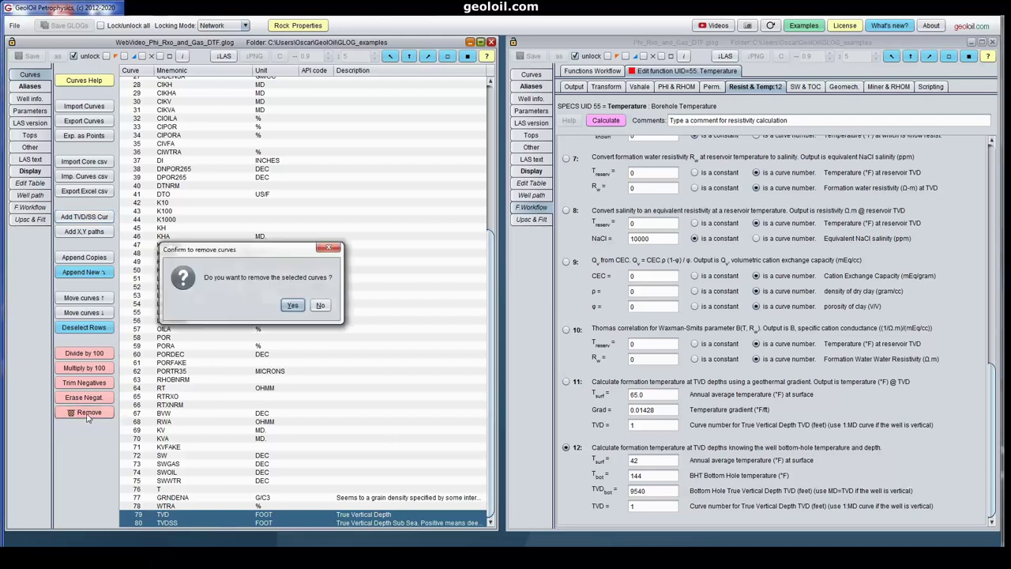
left_click(292, 305)
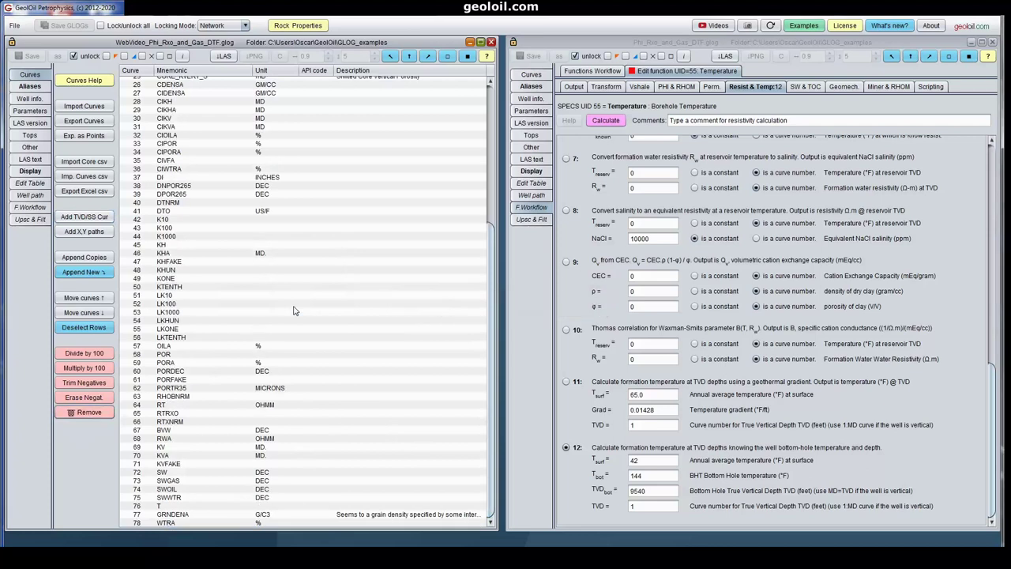
Confirm TVD is curve 2 and enter 2 as method 12's depth curve
left_click_drag(489, 370, 502, 180)
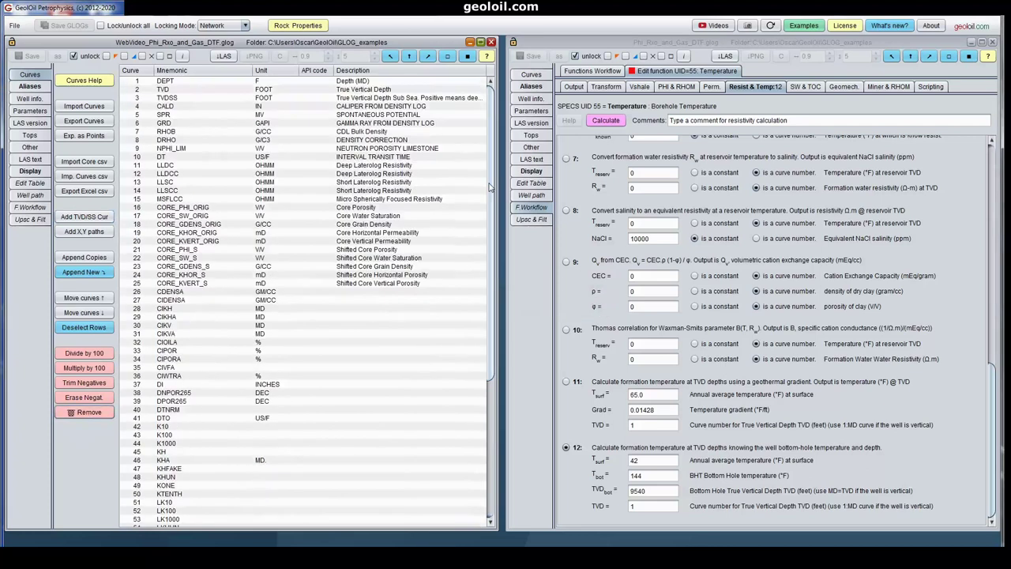
left_click(140, 92)
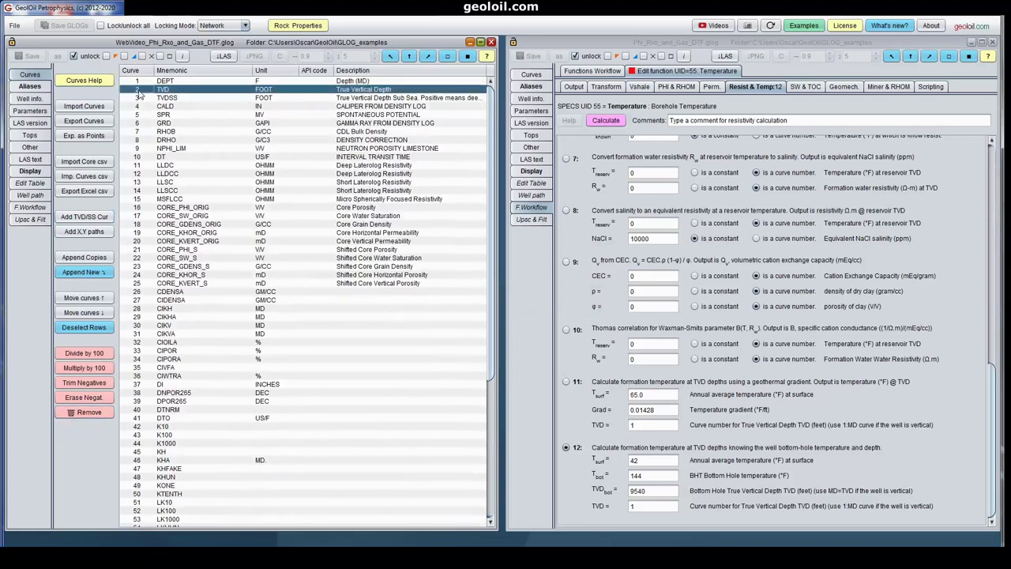
left_click(29, 207)
double_click(165, 505)
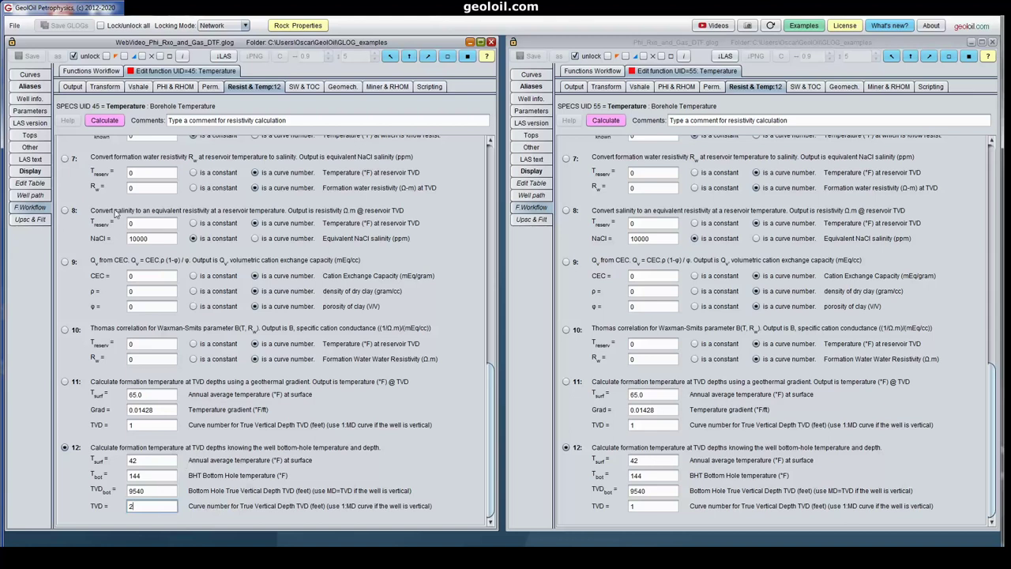
Check the TEMP/FARENH output, then calculate method 12 to create TEMP as curve 79
left_click(73, 87)
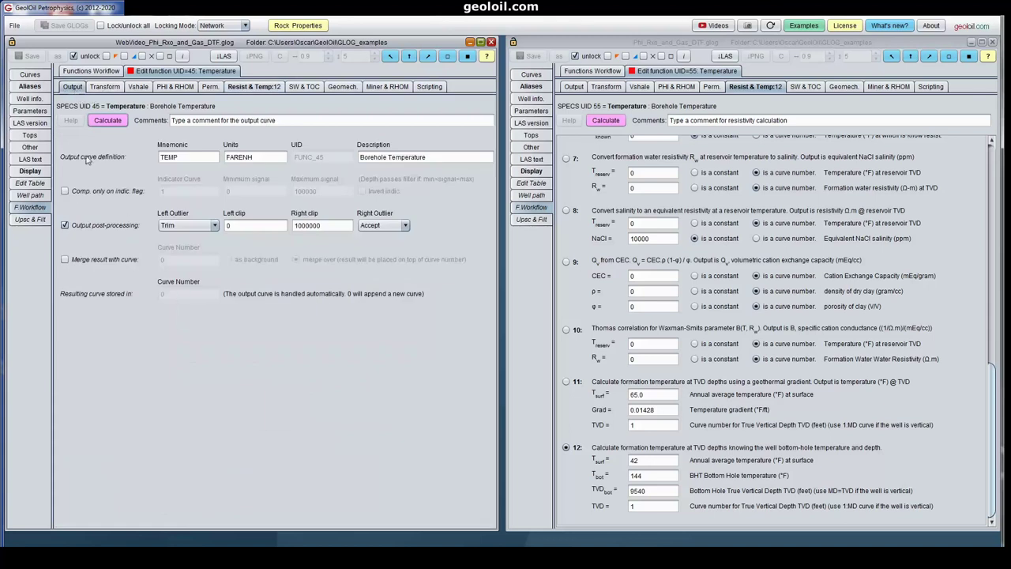
left_click(31, 75)
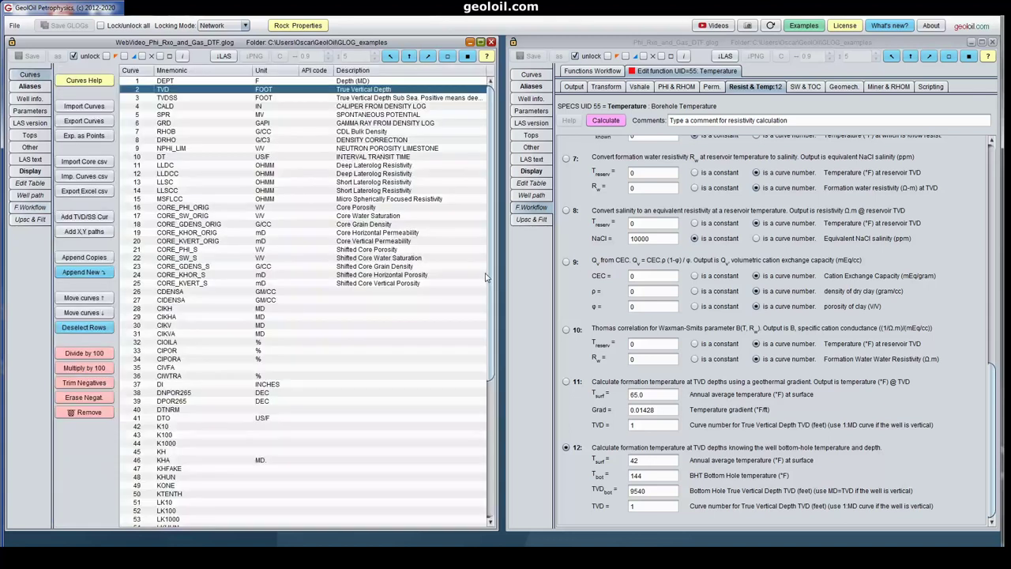
mouse_move(489, 278)
left_mouse_down()
mouse_move(488, 481)
mouse_move(489, 334)
left_mouse_up()
left_click(32, 208)
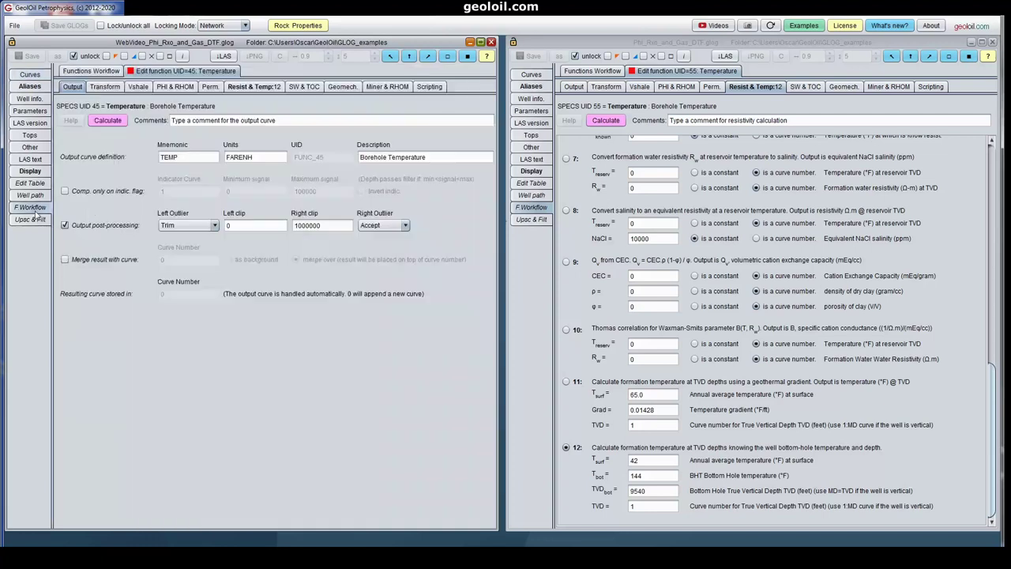
left_click(272, 89)
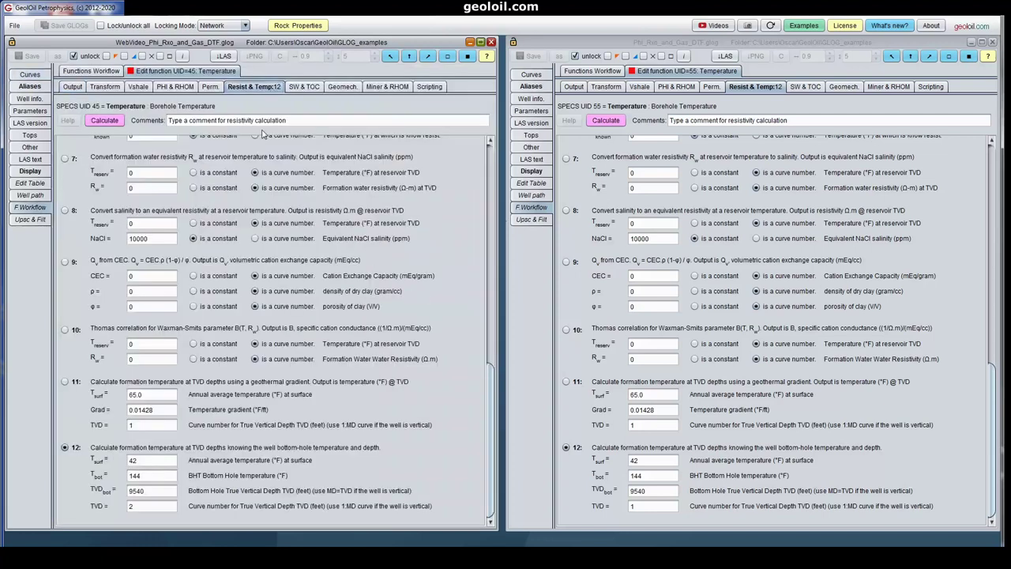
left_click(113, 123)
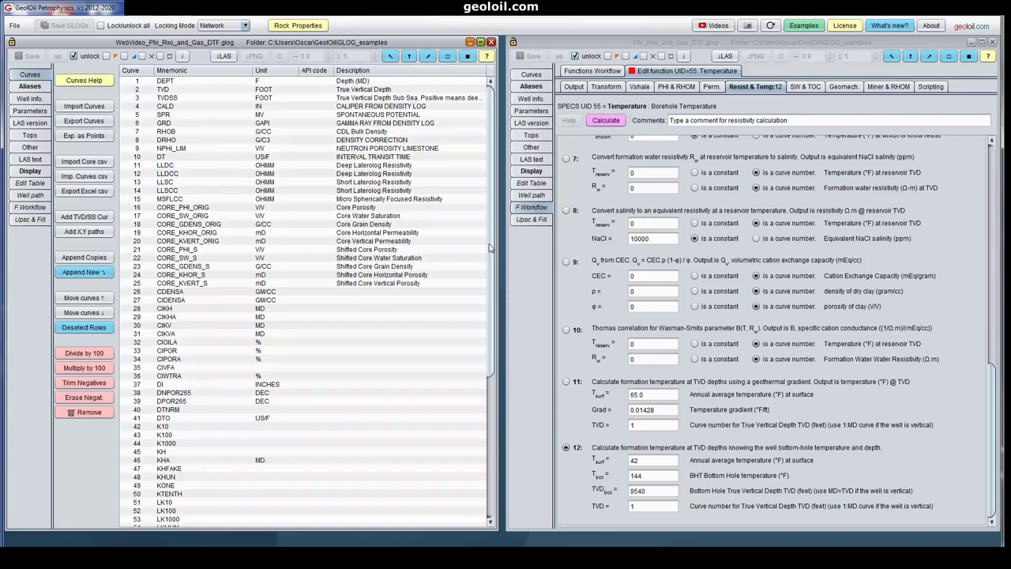
left_click_drag(490, 278, 490, 425)
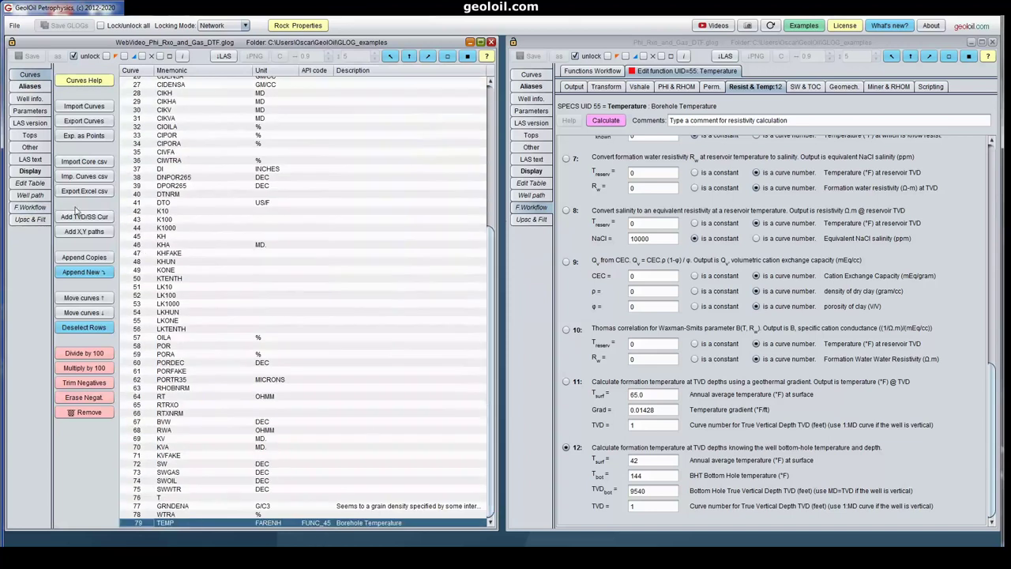
Show the curve value table and scroll down toward the deep TEMP values
left_click(32, 183)
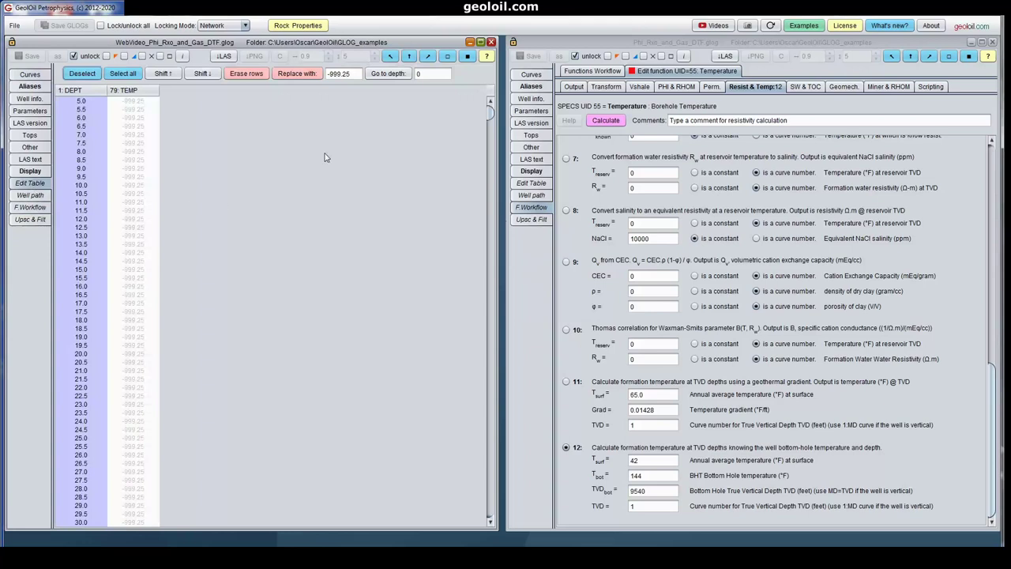
mouse_move(490, 112)
left_mouse_down()
mouse_move(472, 383)
mouse_move(482, 531)
mouse_move(478, 518)
left_mouse_up()
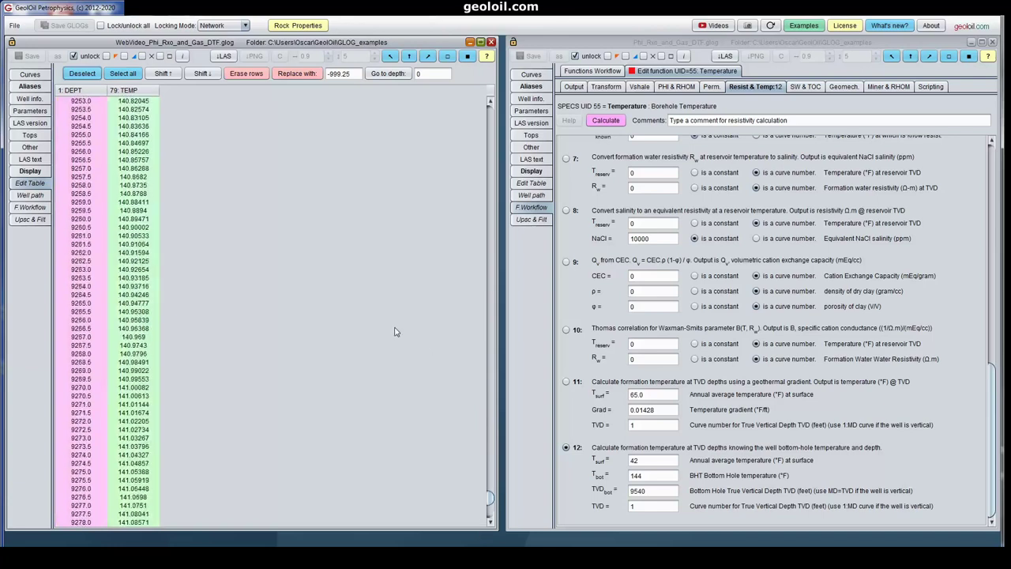
left_click_drag(491, 500, 489, 489)
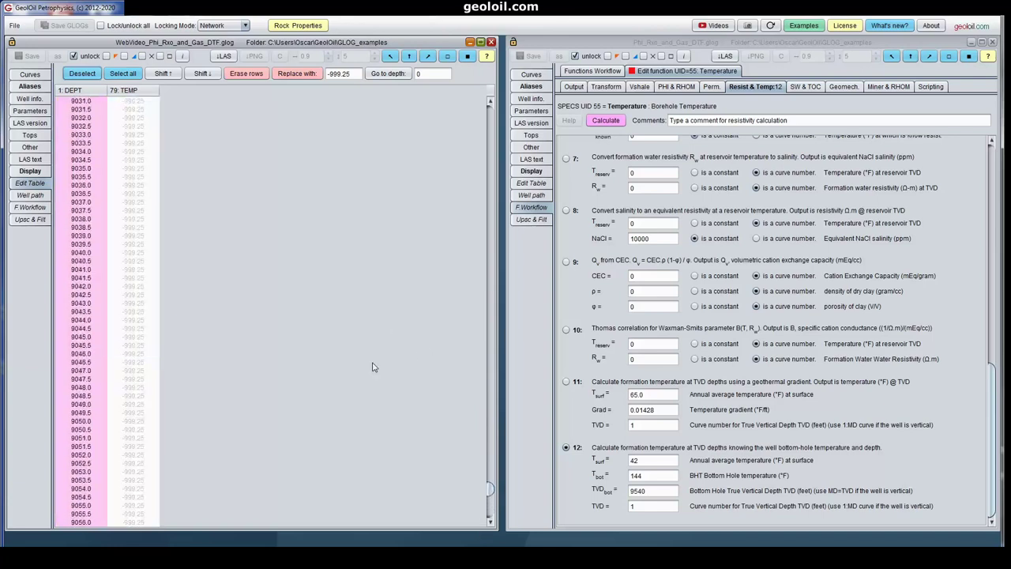
scroll(375, 366, "down", 8)
scroll(374, 367, "down", 8)
scroll(374, 366, "down", 8)
scroll(375, 367, "down", 8)
scroll(374, 367, "down", 5)
scroll(375, 367, "down", 5)
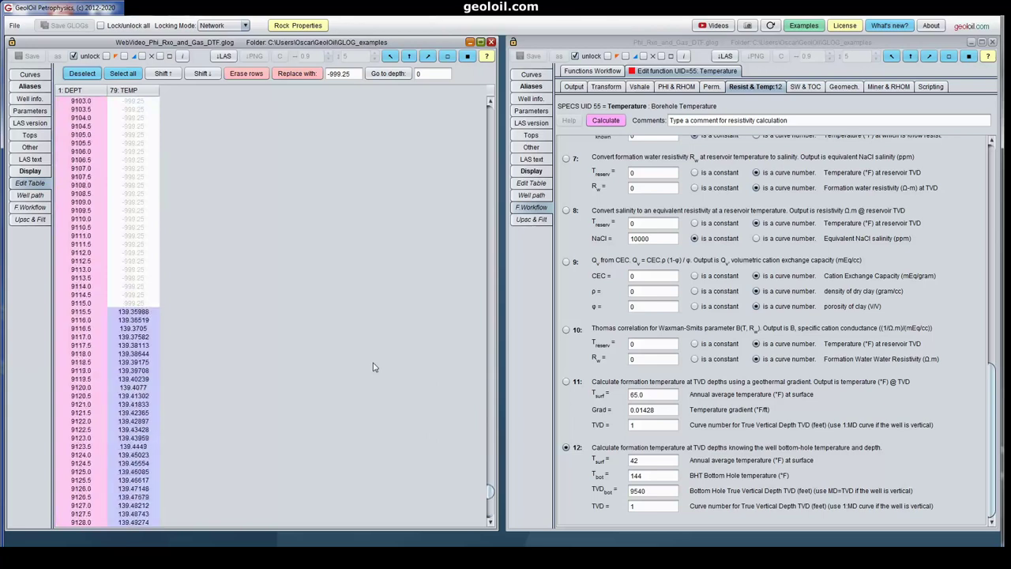
scroll(374, 367, "down", 3)
scroll(375, 367, "down", 1)
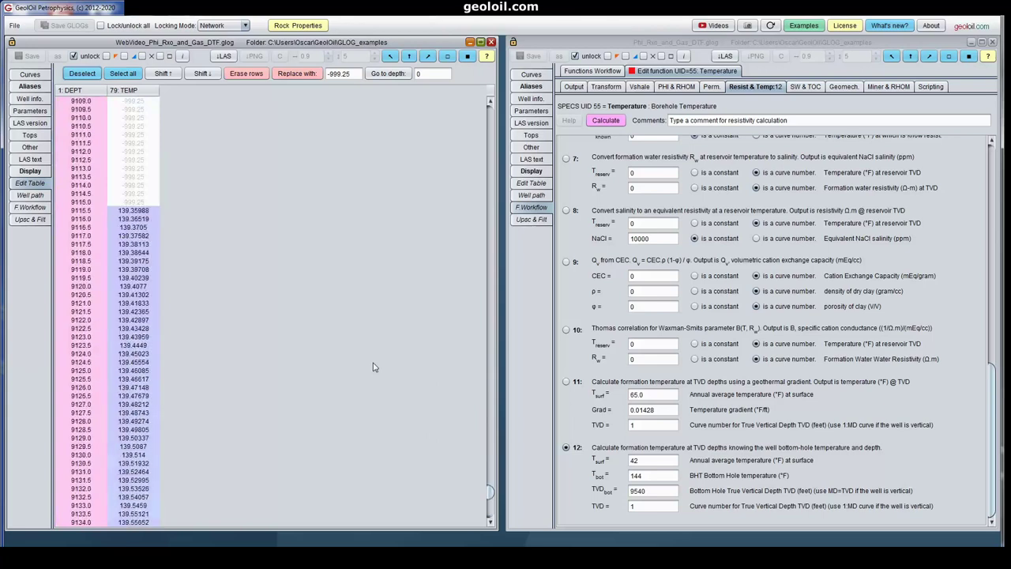
Inspect TEMP from about 9115 to 9540 ft, reaching roughly 143.9 °F, then clear the selection
left_click(137, 228)
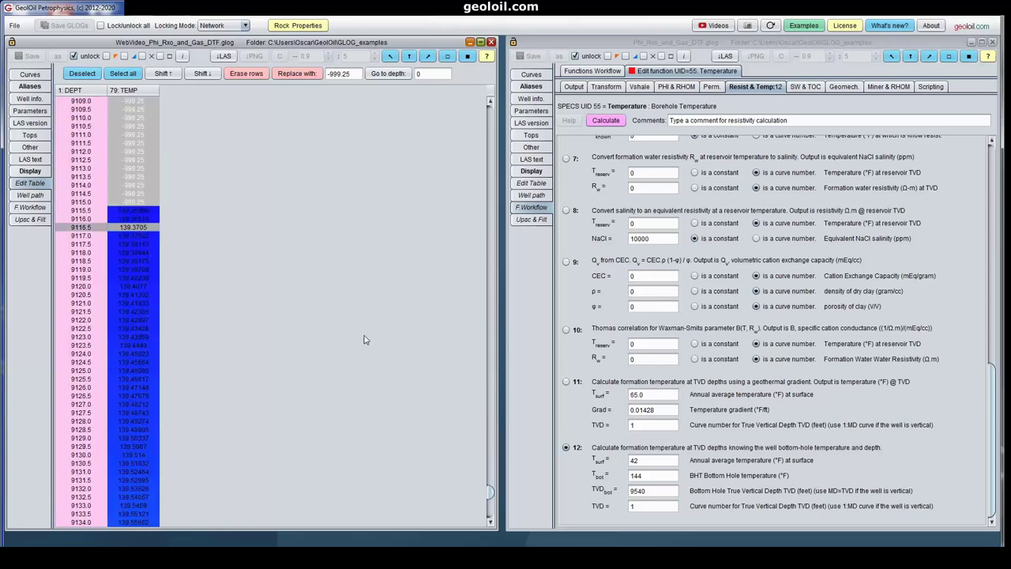
scroll(365, 371, "down", 6)
scroll(369, 383, "down", 6)
scroll(372, 391, "down", 6)
scroll(373, 397, "down", 6)
scroll(375, 396, "down", 7)
scroll(376, 397, "down", 7)
scroll(375, 397, "down", 7)
scroll(376, 398, "down", 6)
scroll(375, 397, "down", 6)
scroll(375, 398, "down", 6)
scroll(376, 398, "down", 6)
scroll(375, 398, "down", 7)
scroll(376, 397, "down", 6)
scroll(376, 397, "down", 3)
left_click_drag(490, 498, 489, 518)
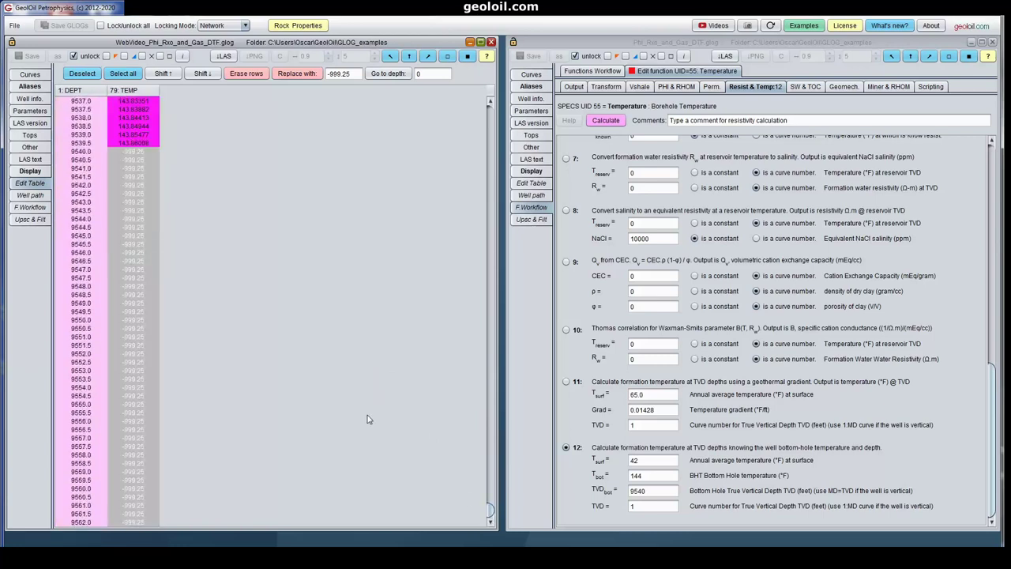
scroll(368, 415, "up", 3)
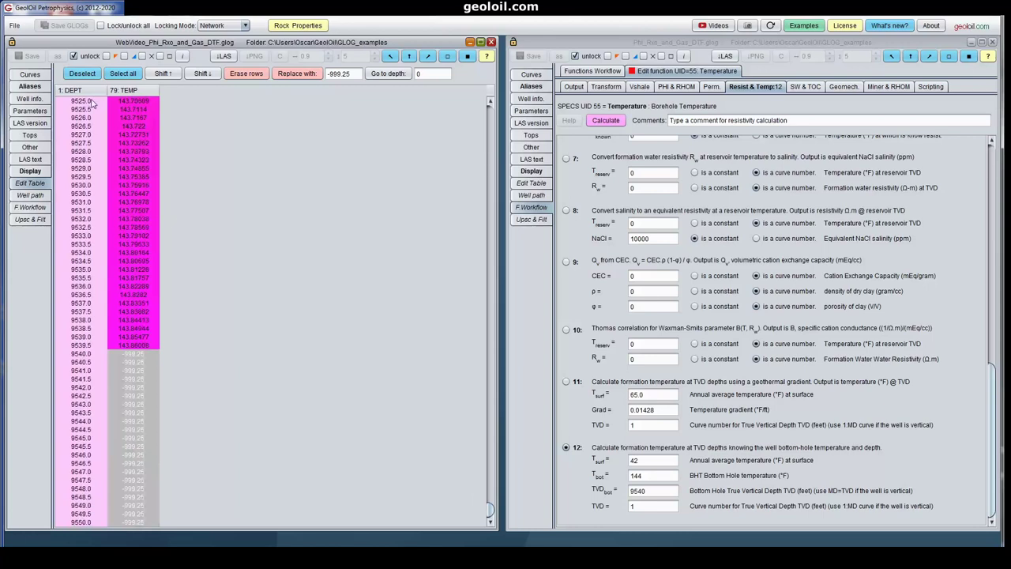
left_click(83, 73)
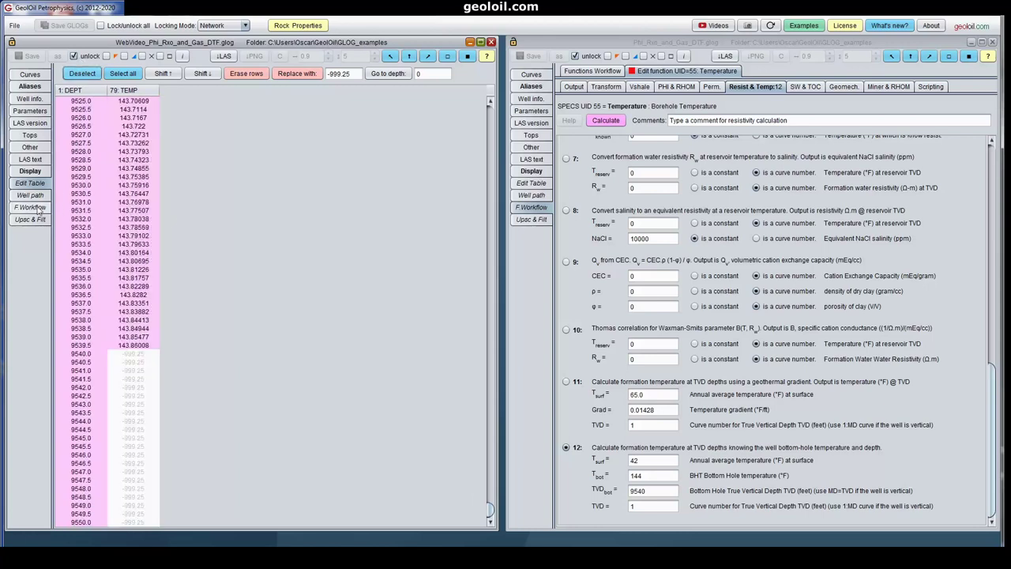
left_click(38, 208)
Browse the example well's workflow functions, including SW and Final SW, then reselect Rw at the top
left_click(91, 71)
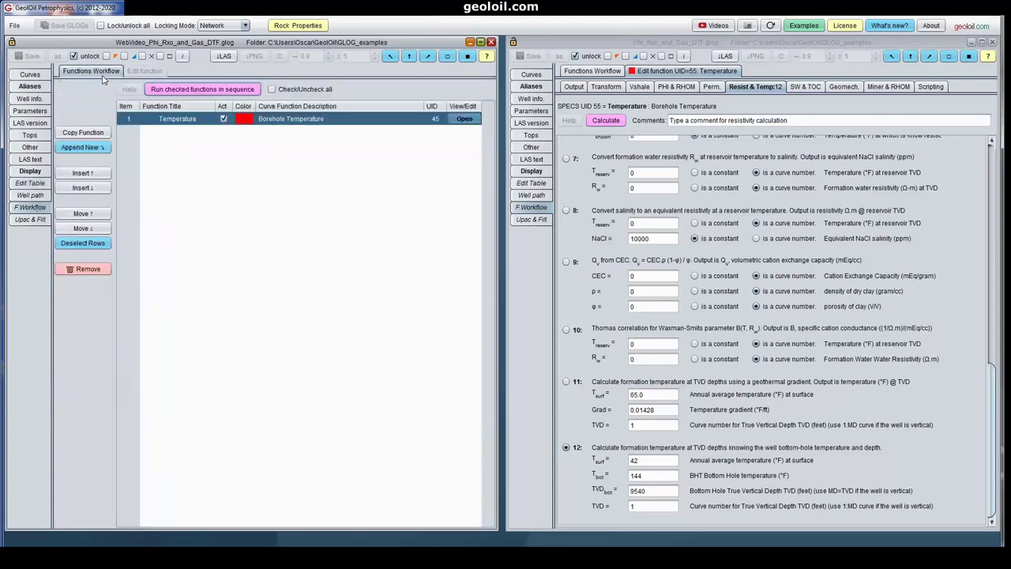
left_click(613, 73)
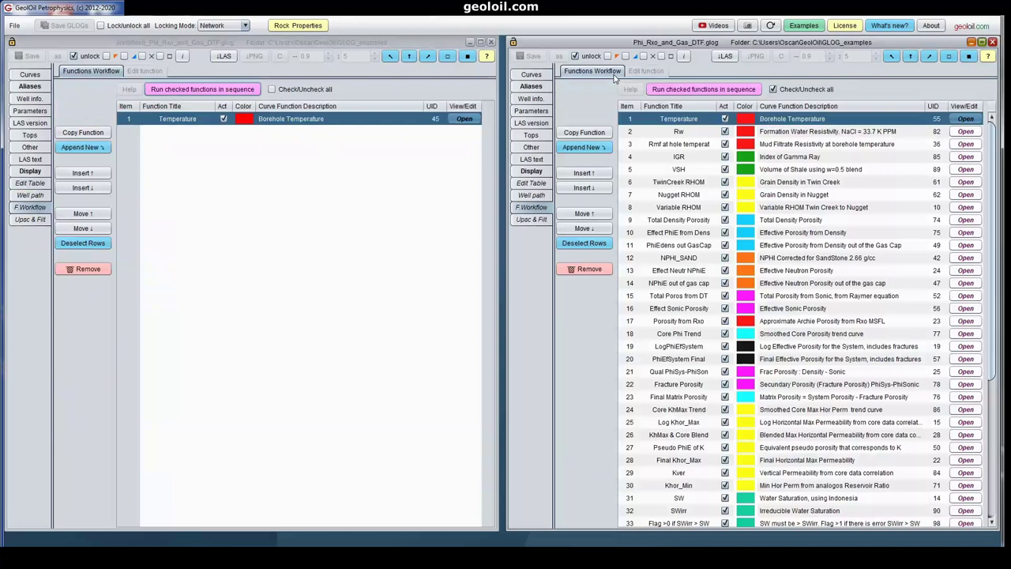
left_click(629, 132)
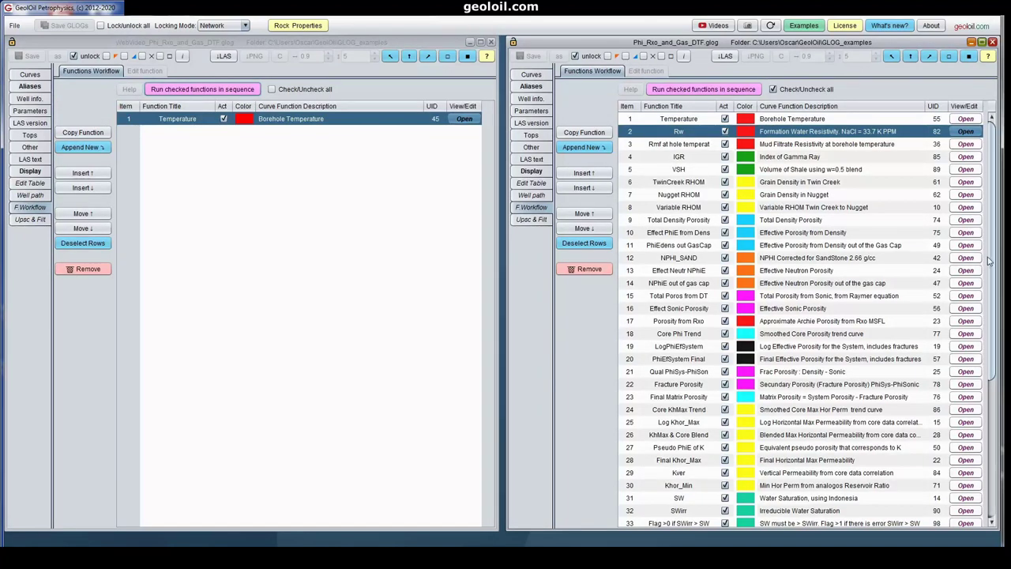
scroll(993, 308, "down", 2)
scroll(993, 308, "down", 2)
scroll(993, 308, "down", 2)
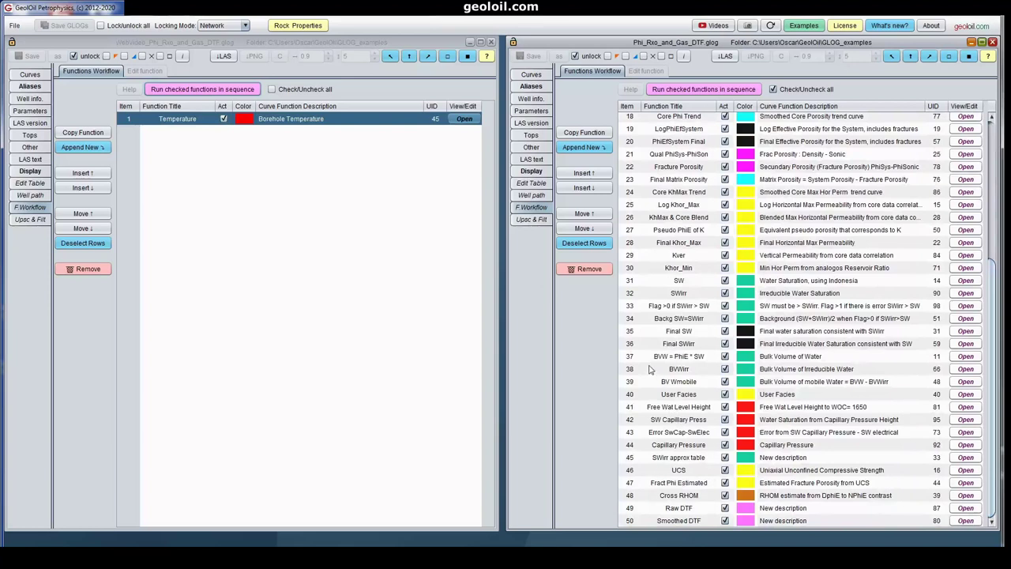
left_click(632, 282)
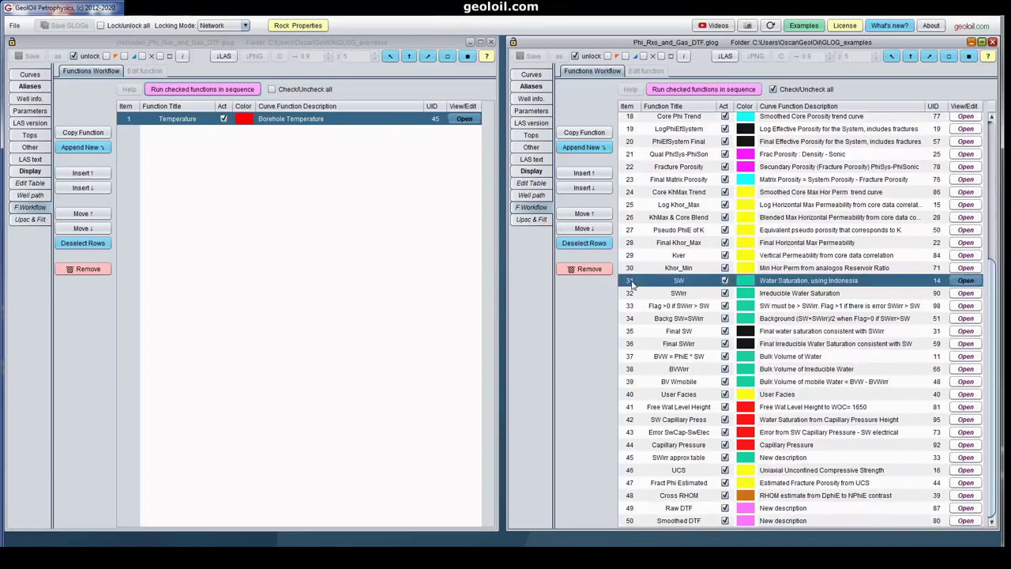
left_click(633, 332, "ctrl")
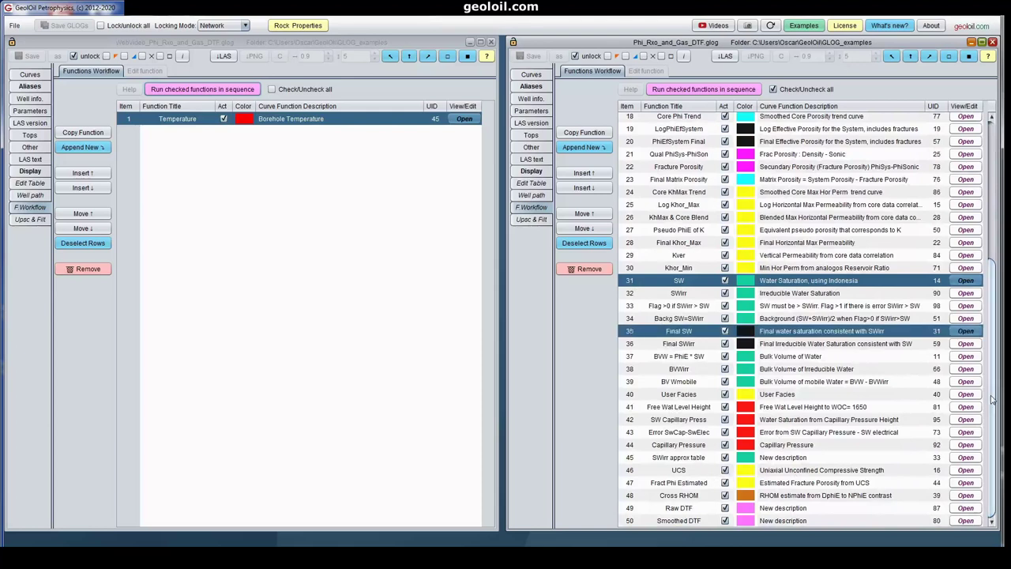
left_click_drag(994, 401, 994, 265)
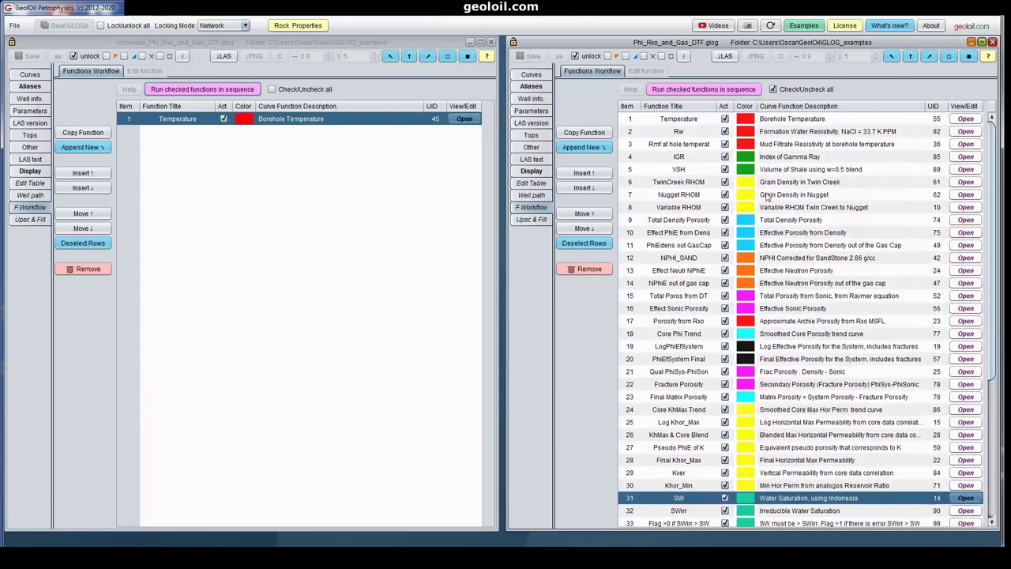
left_click(632, 132)
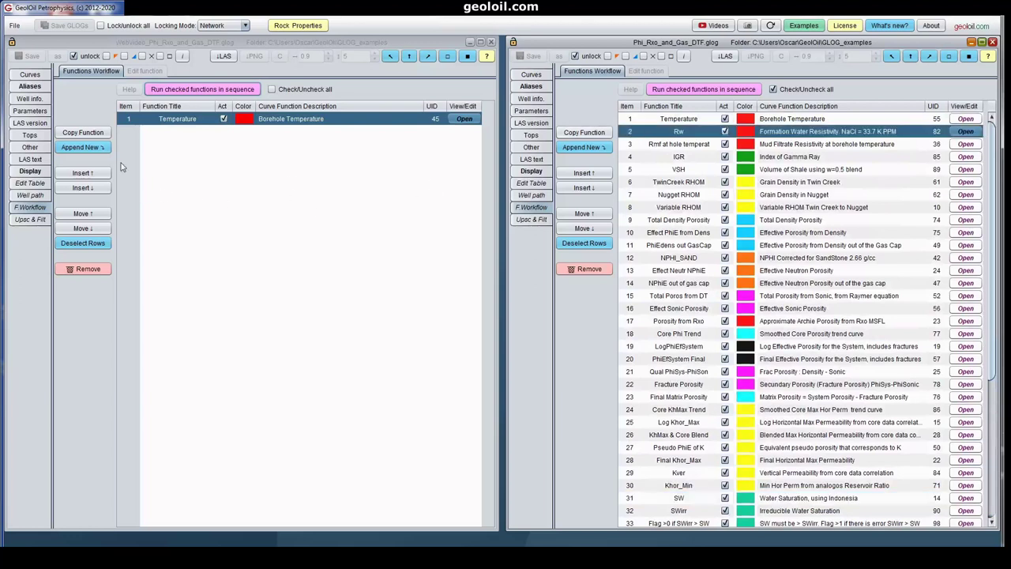
Append a new function to the blank well, titled Rw, activated and coloured red
left_click(101, 155)
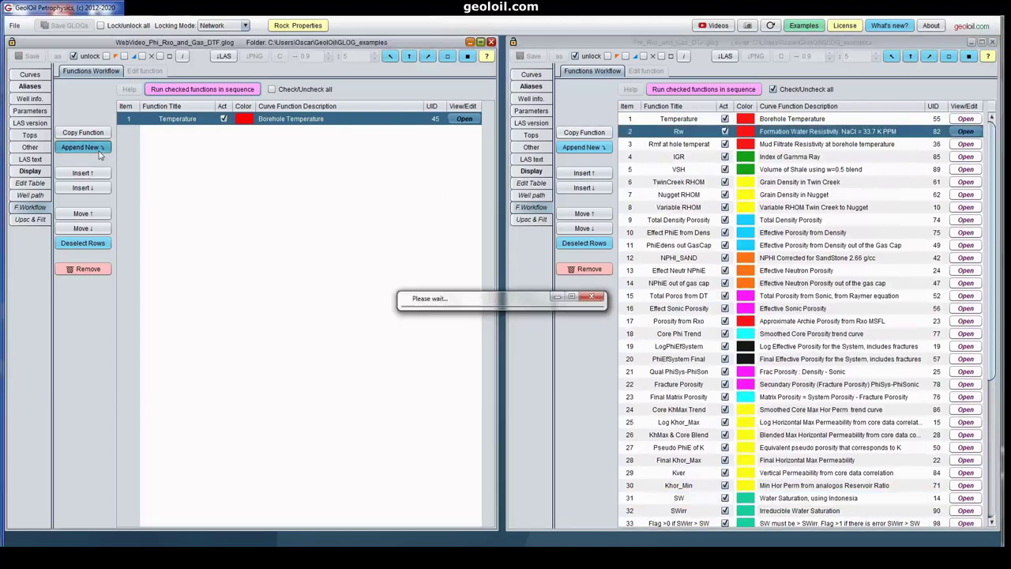
double_click(204, 131)
key("BackSpace")
key("BackSpace")
key("BackSpace")
key("BackSpace")
type("Rw")
key("Return")
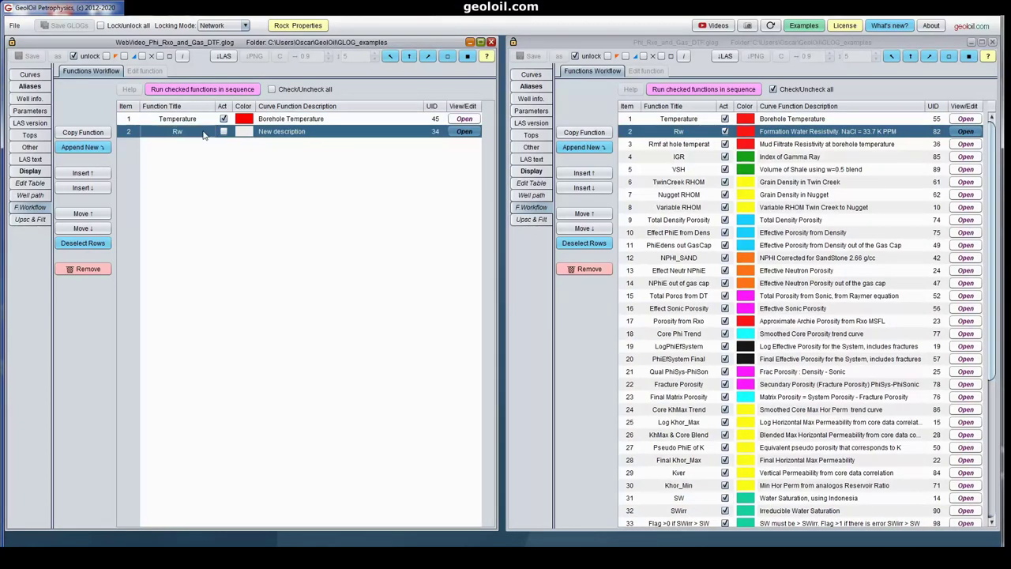
left_click(224, 131)
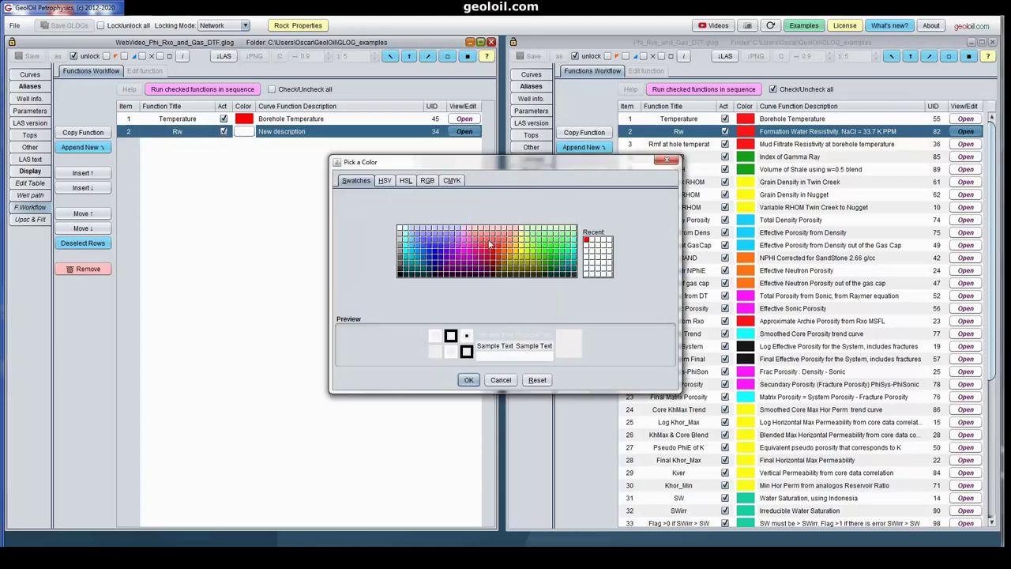
left_click(586, 238)
left_click(469, 380)
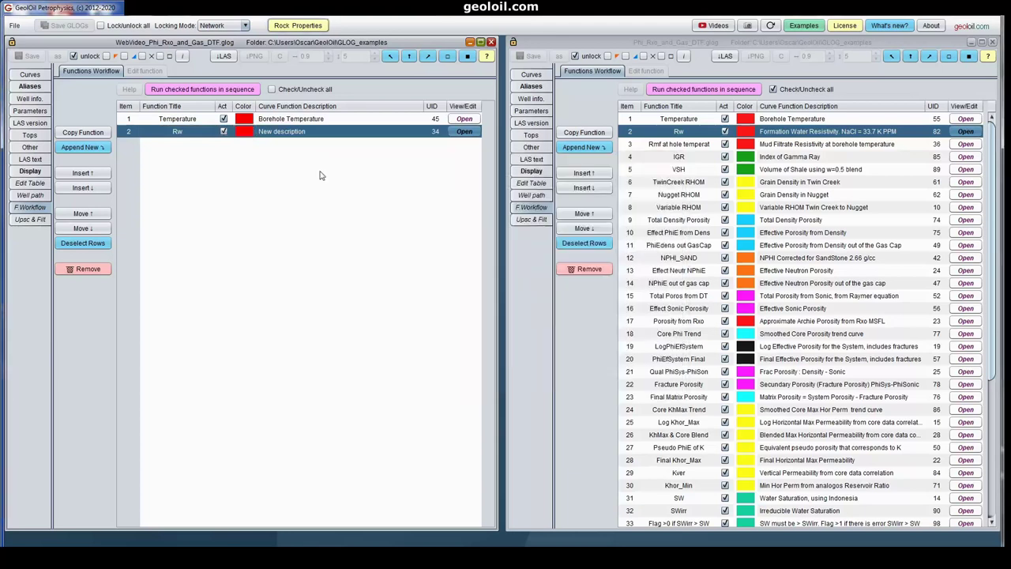
Describe Rw as 'Formation Water Resistivity. NaCl = 33.7 K PPM'
double_click(343, 132)
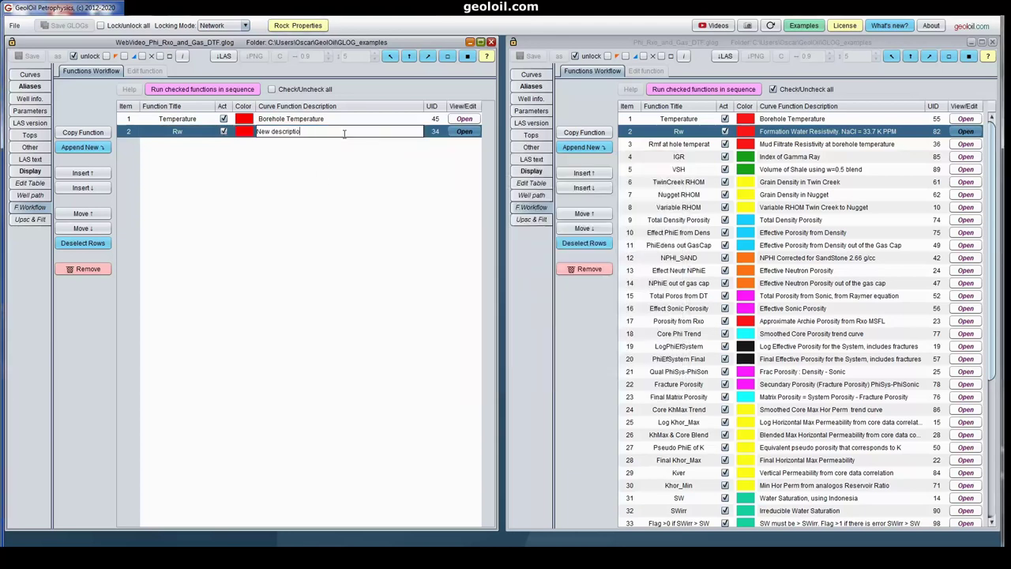
key("BackSpace")
key("BackSpace")
key("BackSpace")
key("BackSpace")
key("BackSpace")
key("BackSpace")
type("ormation")
type(" Wa")
key("BackSpace")
key("BackSpace")
type("Resistiv")
type("NaCl =")
type("33")
type(".7")
type(" K PPM")
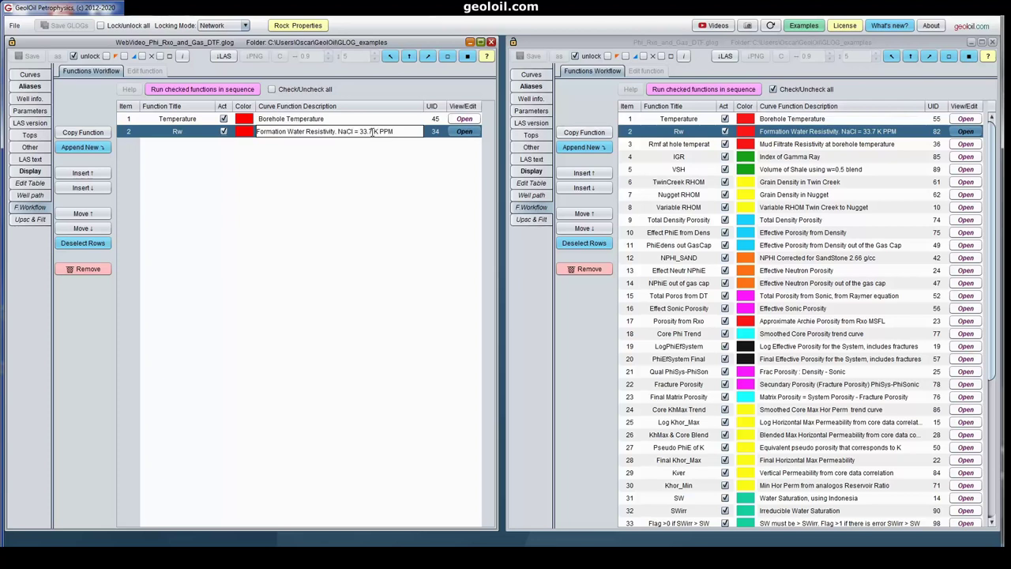
key("Return")
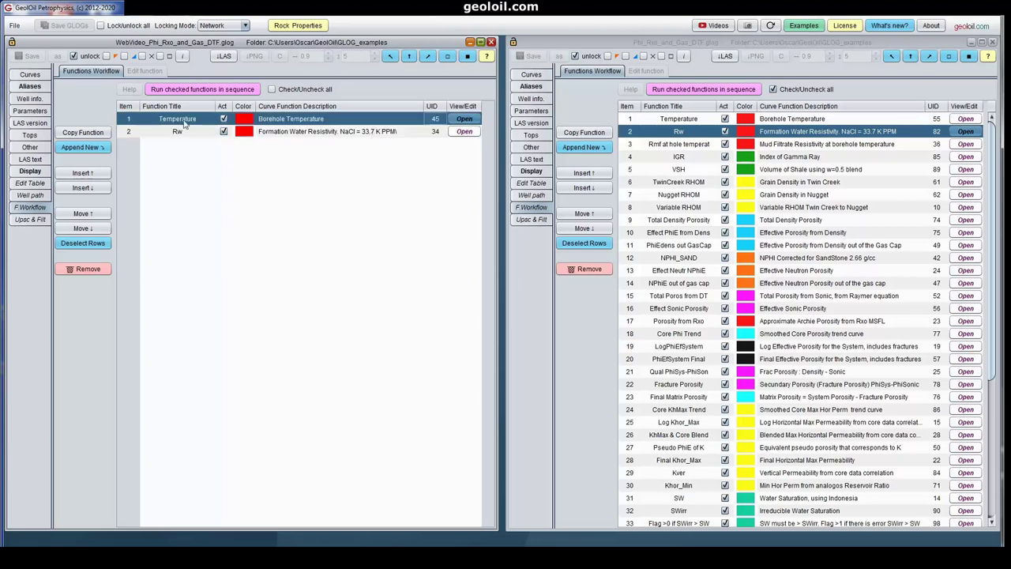
left_click(133, 135)
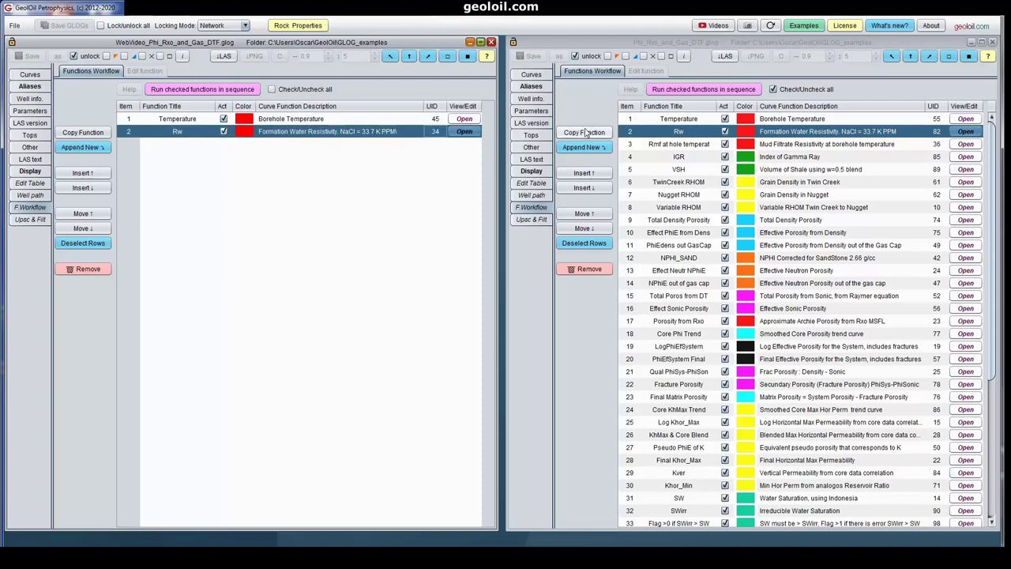
Bring up the Rw function settings in both the example and blank well windows
left_click(967, 132)
left_click(967, 132)
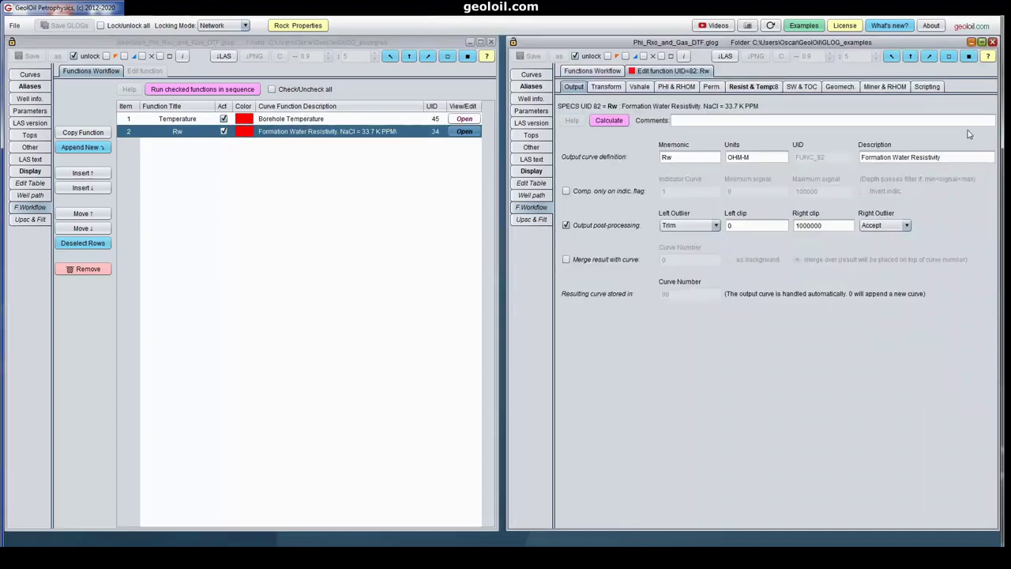
left_click(466, 135)
left_click(467, 135)
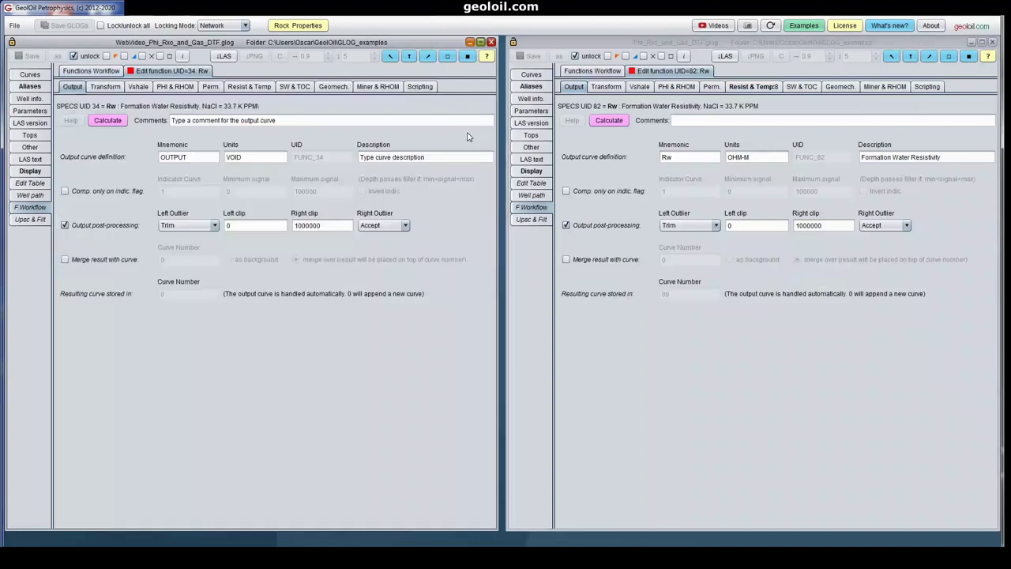
Set the Rw output curve to mnemonic Rw, units OHM-M, description Formation Water Resistivity
left_click_drag(198, 158, 145, 158)
type("Rw")
left_click_drag(281, 158, 208, 148)
type("OHM-M")
left_click_drag(423, 158, 358, 157)
type("Fo")
type("ma")
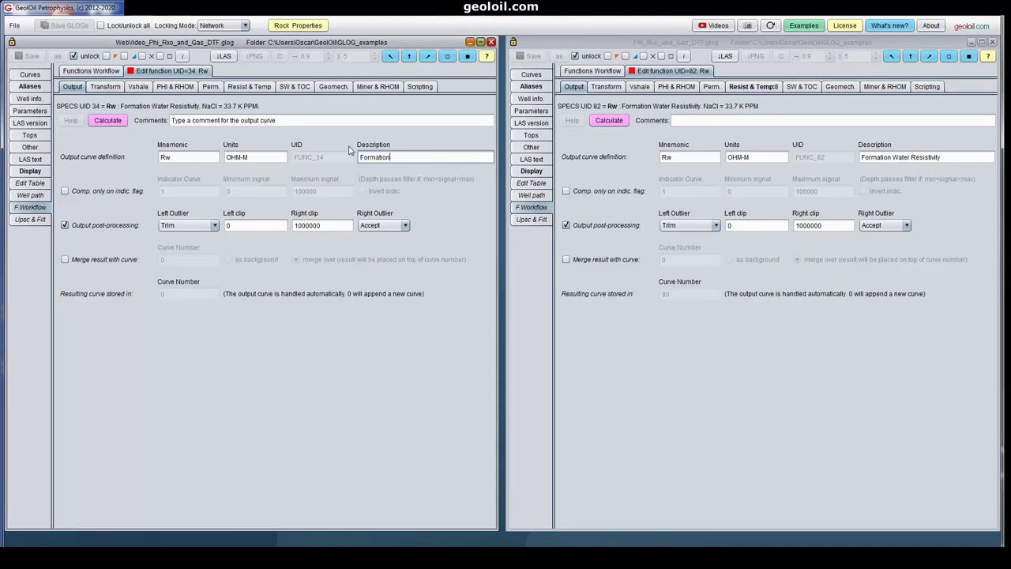
type("Wter Re")
key("BackSpace")
key("BackSpace")
type("esist")
Choose Rw processing option 8, converting NaCl salinity to resistivity at reservoir temperature
left_click(259, 88)
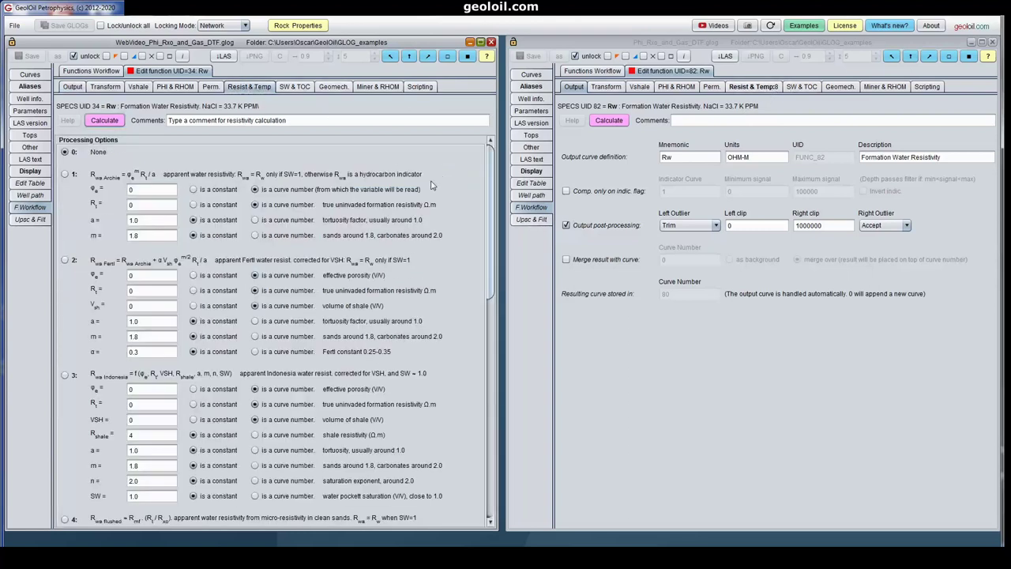
left_click_drag(487, 226, 477, 390)
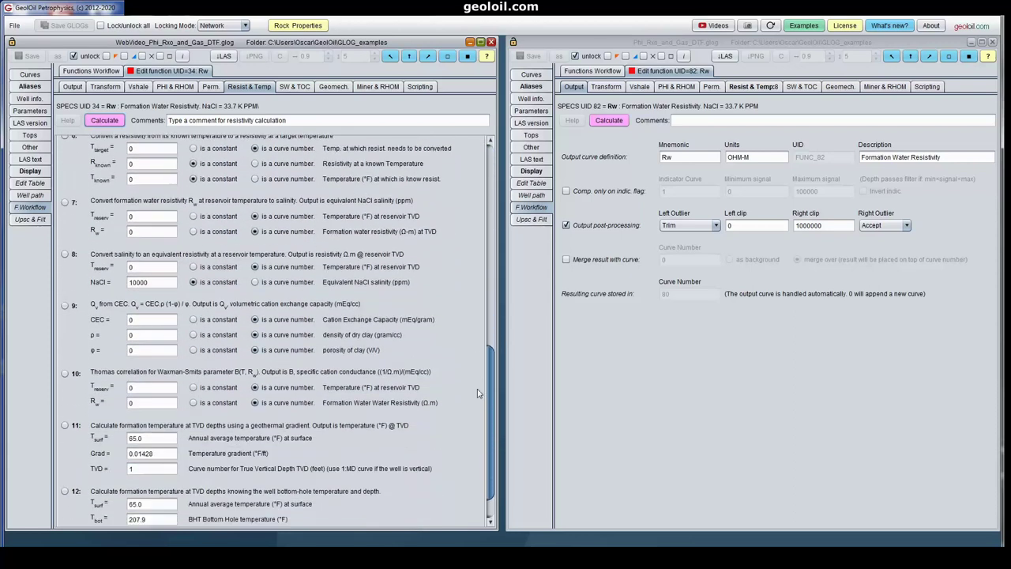
left_click(65, 254)
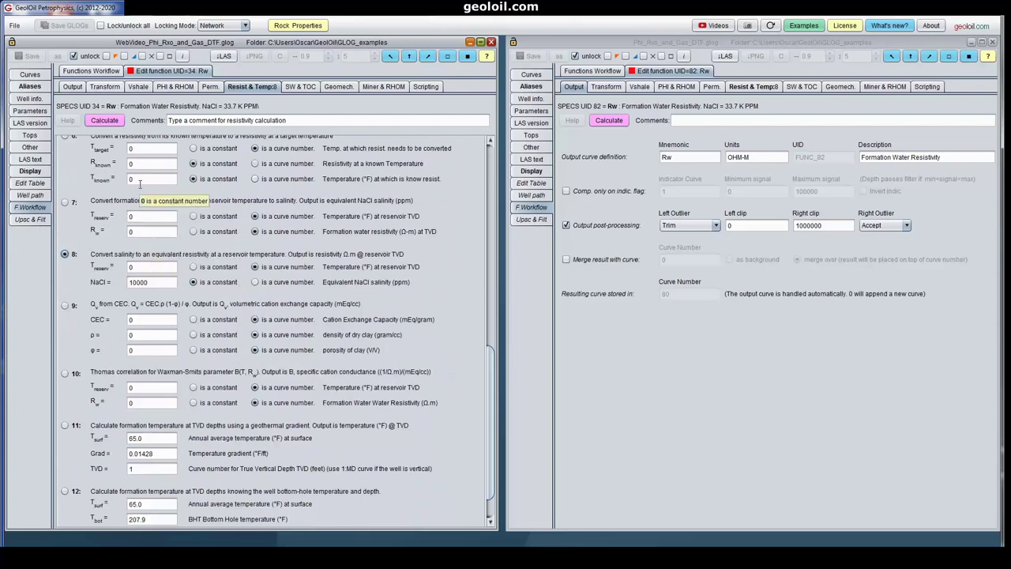
left_click(24, 75)
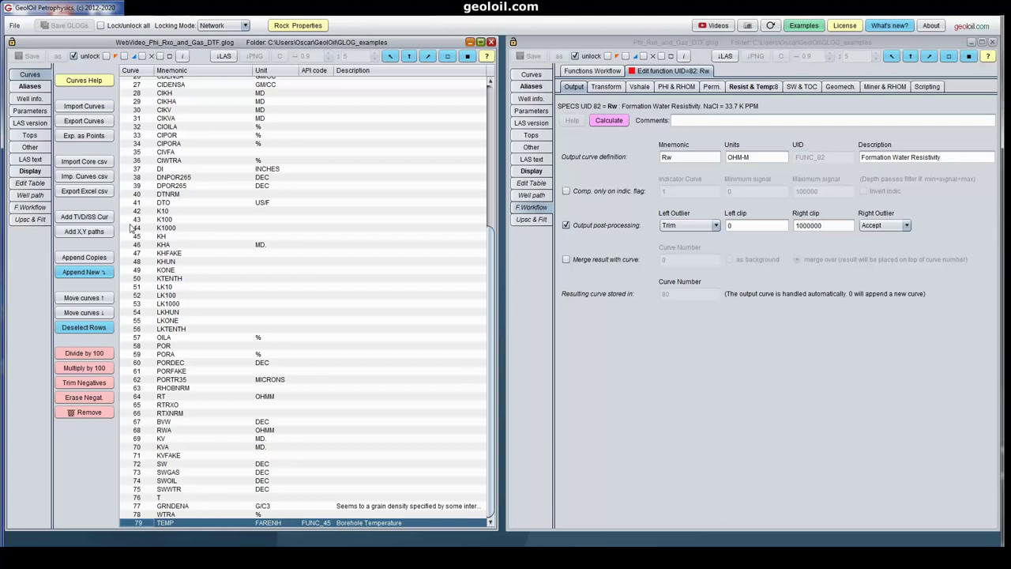
left_click(30, 207)
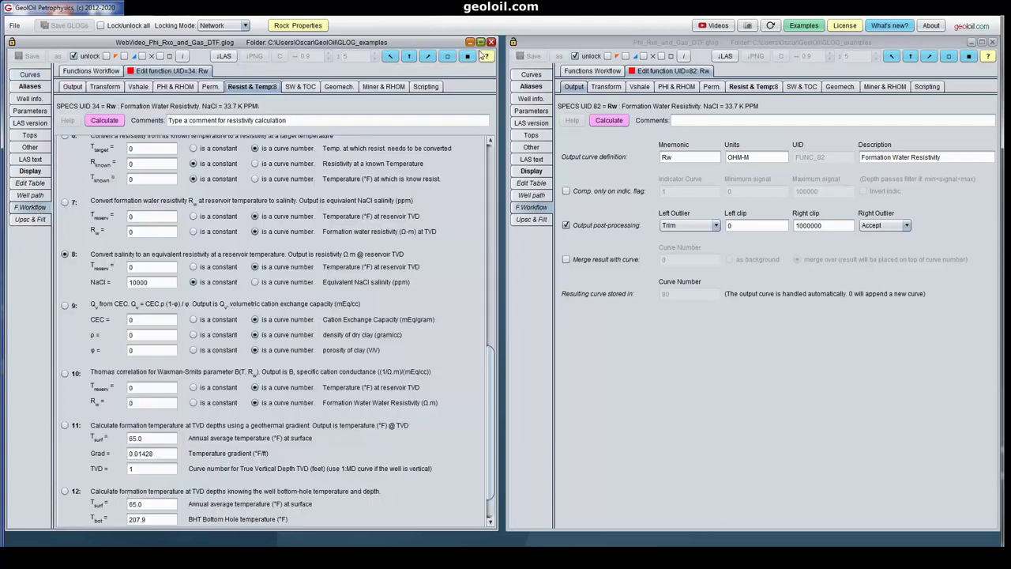
mouse_move(486, 55)
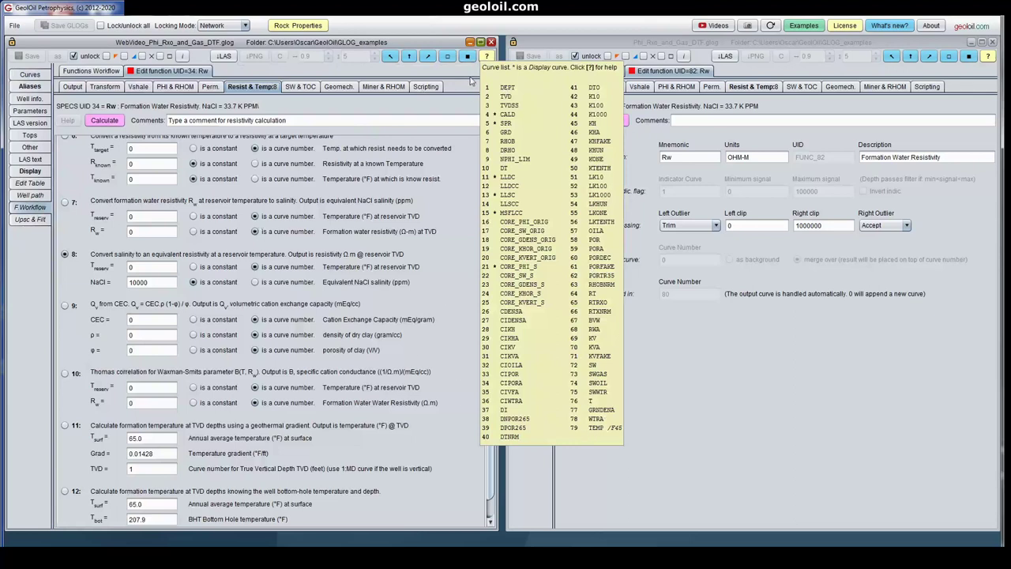
left_click(262, 225)
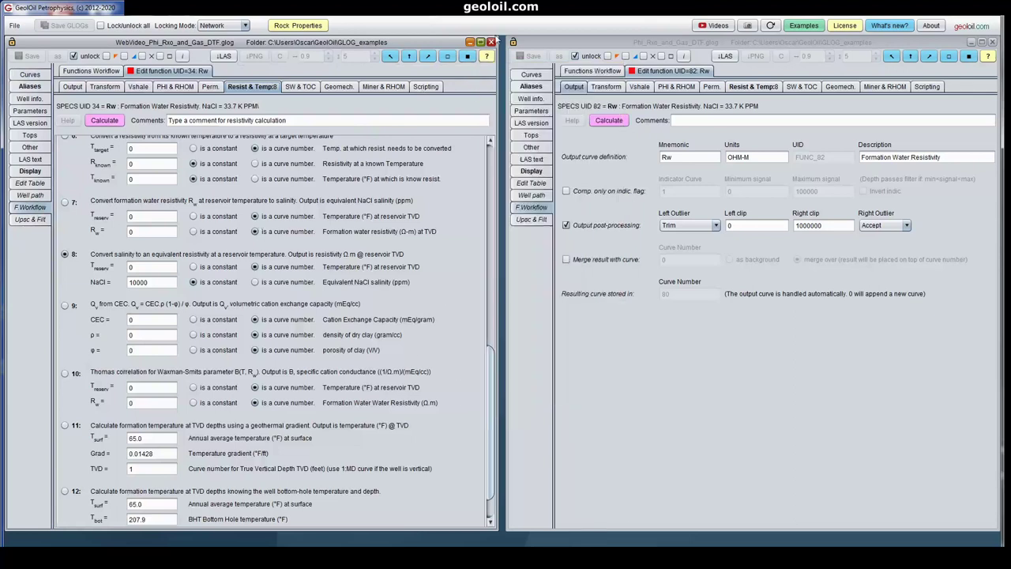
Set the Rw formula's reservoir temperature input to curve 79 (TEMP)
left_click(194, 268)
left_click(254, 267)
double_click(138, 270)
type("79")
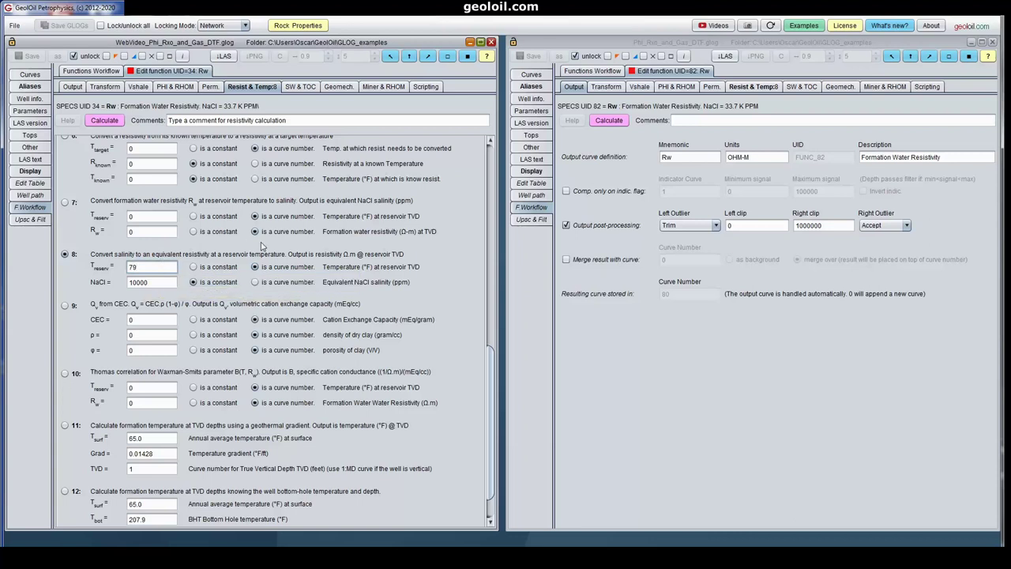
Copy NaCl 33700 from the example as a constant, then calculate the Rw curve
mouse_move(782, 191)
left_click(767, 89)
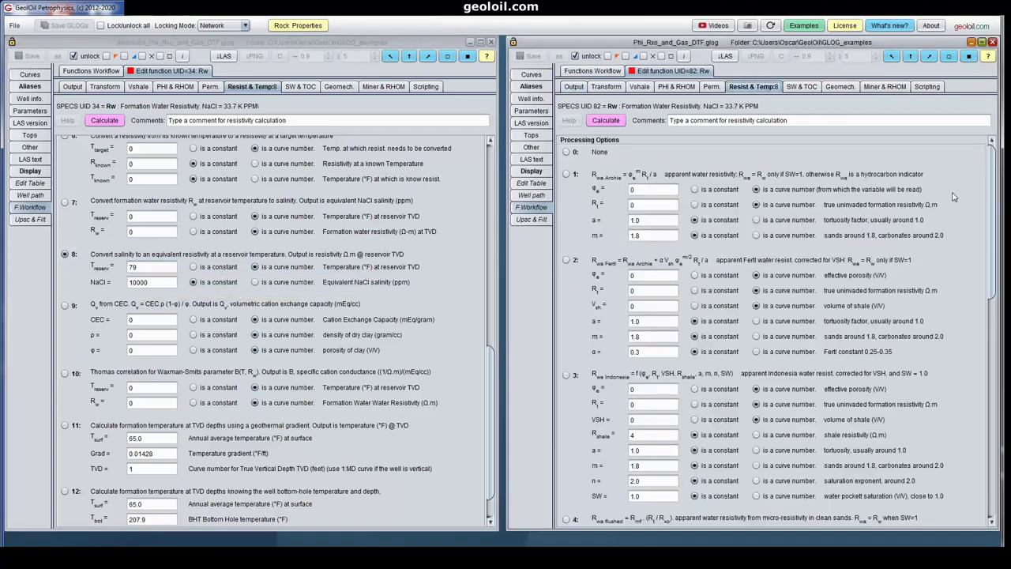
left_click_drag(993, 209, 993, 395)
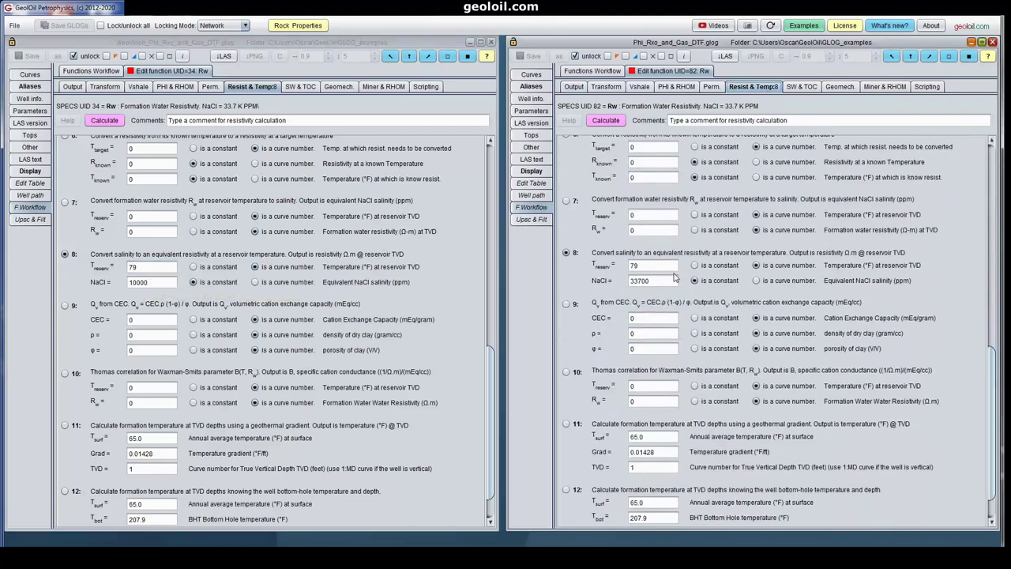
left_click_drag(656, 284, 615, 282)
key("ctrl+c")
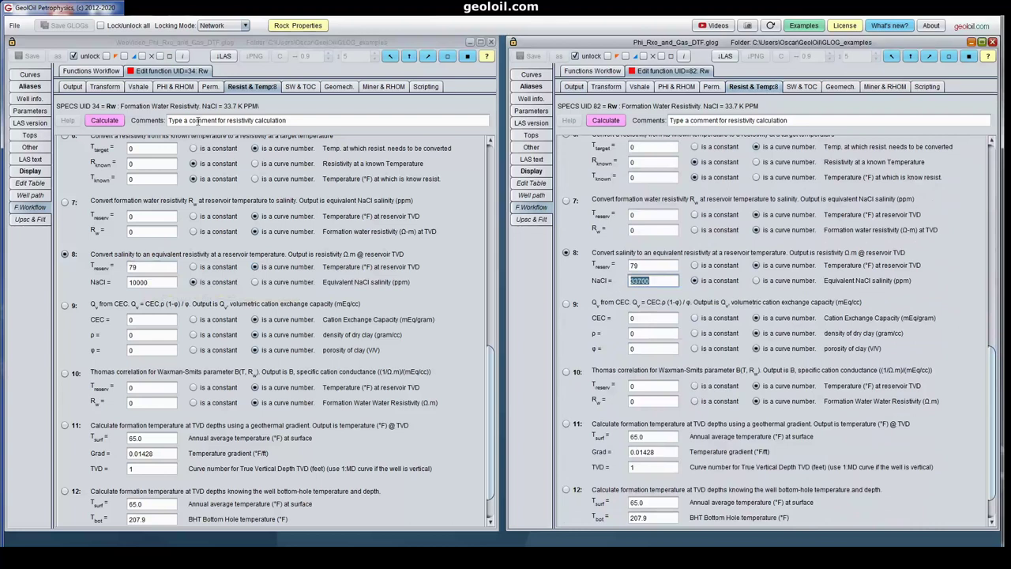
left_click_drag(163, 281, 115, 280)
key("ctrl+v")
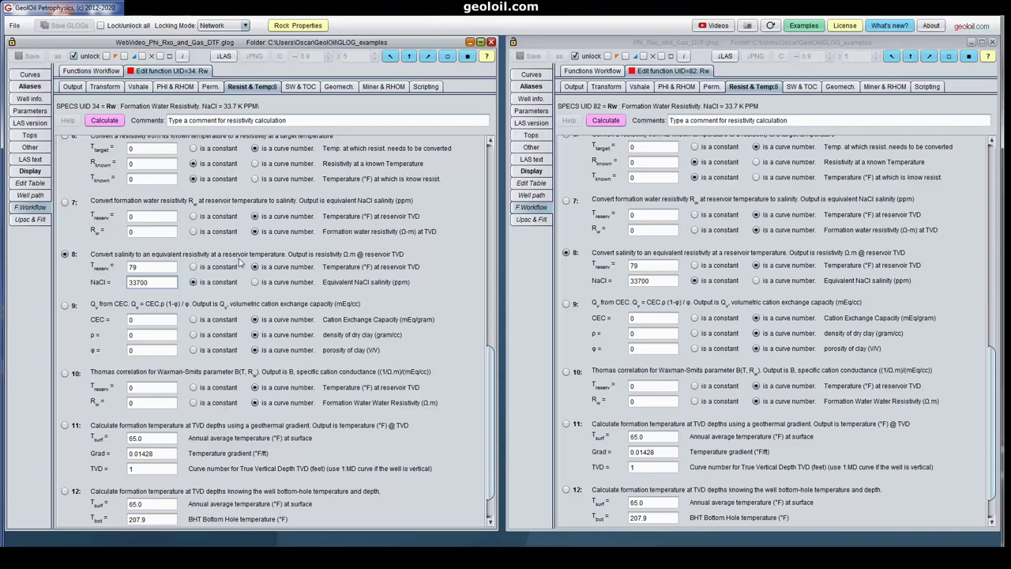
left_click(255, 282)
left_click(194, 283)
mouse_move(150, 282)
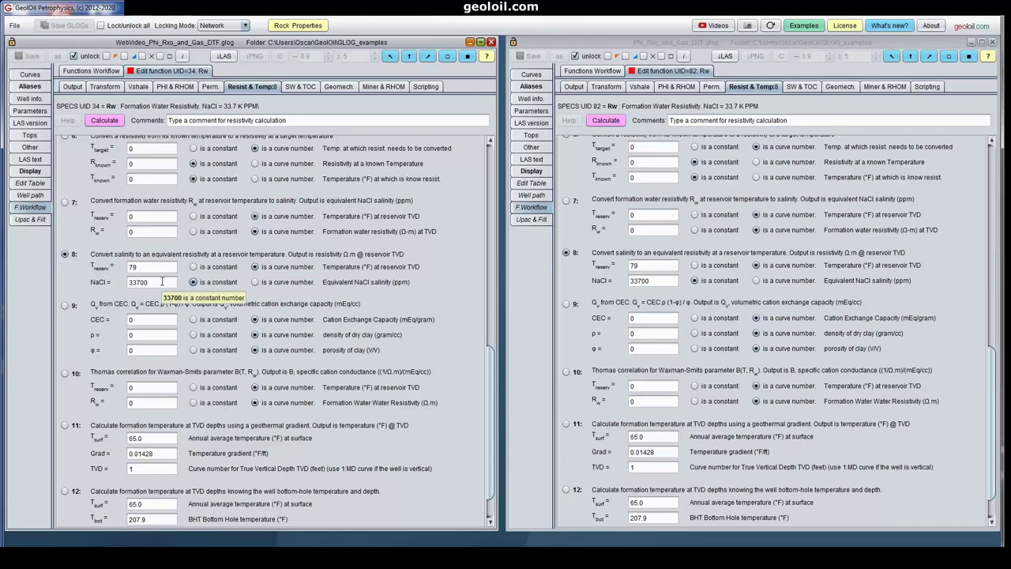
left_click(103, 122)
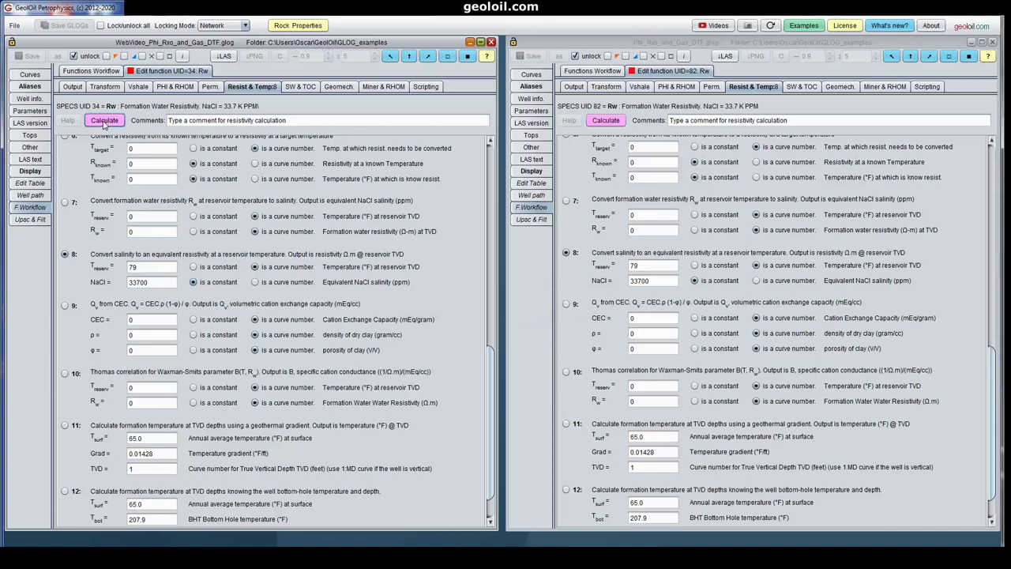
Verify Rw is curve 80 in OHM-M after TEMP, and view both curves' values in the table
left_click(72, 87)
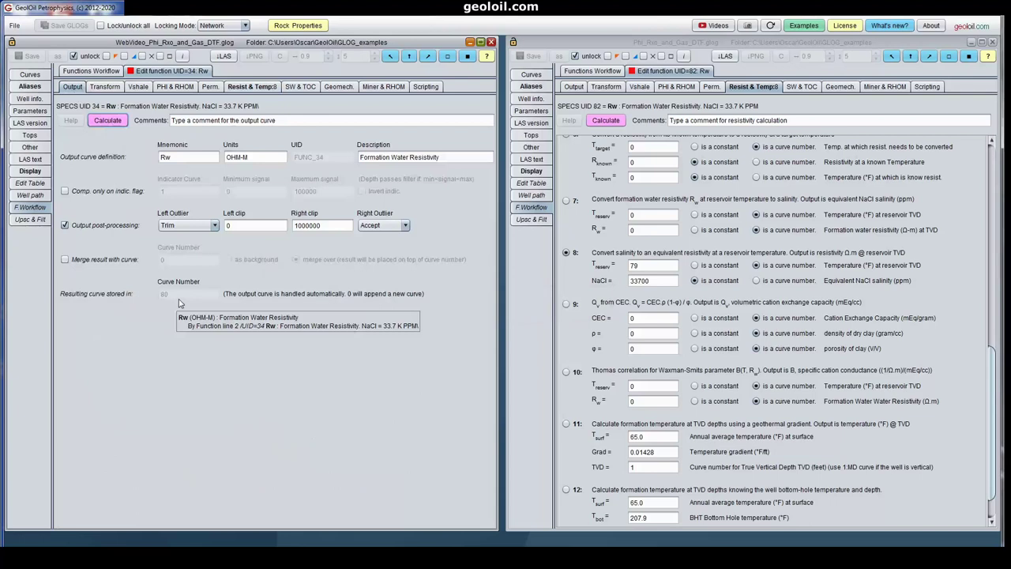
left_click(36, 77)
left_click(491, 338)
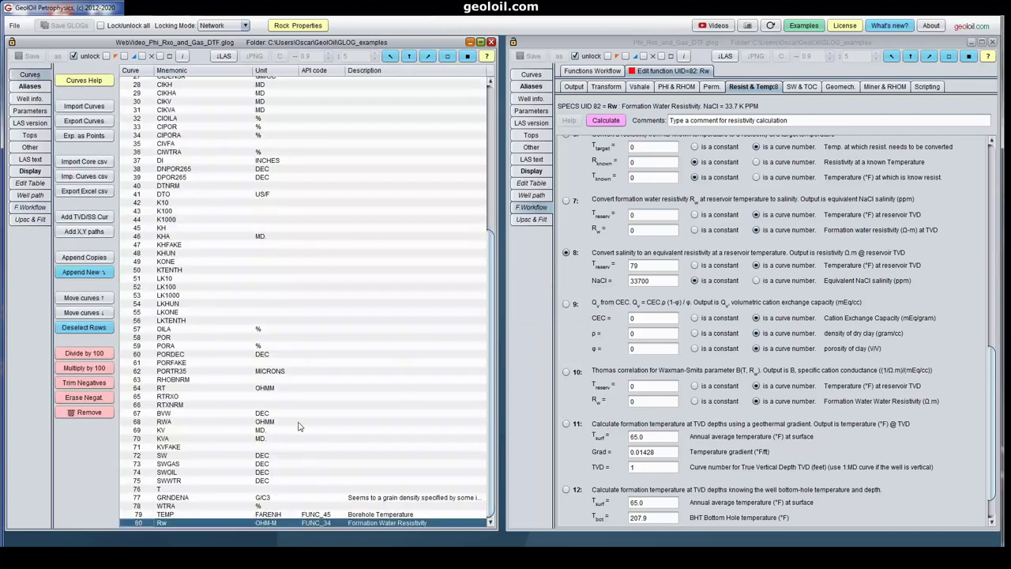
left_click(148, 514, "ctrl")
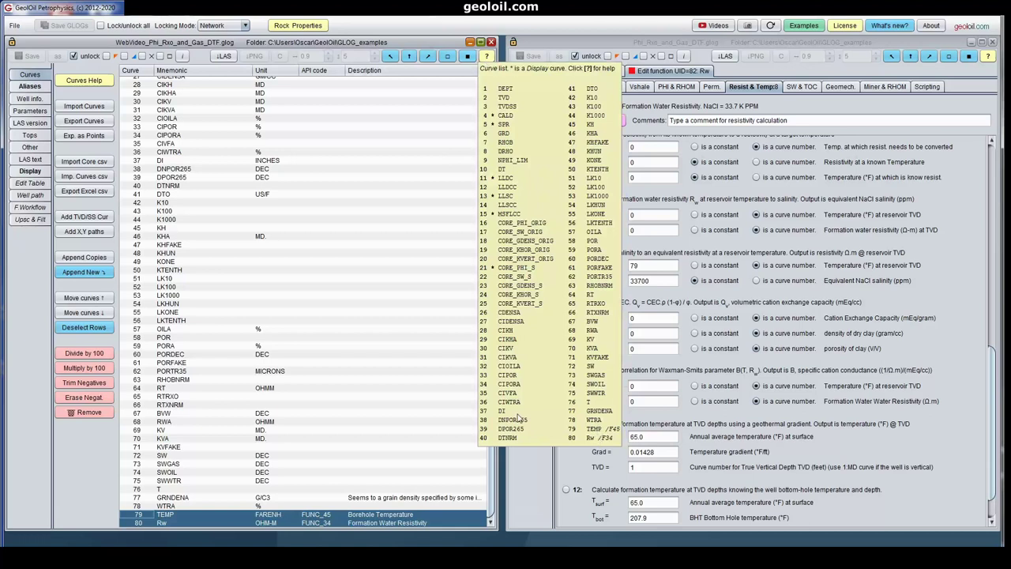
left_click(32, 184)
Select the TEMP and Rw value columns in the Edit Table
scroll(364, 370, "up", 4)
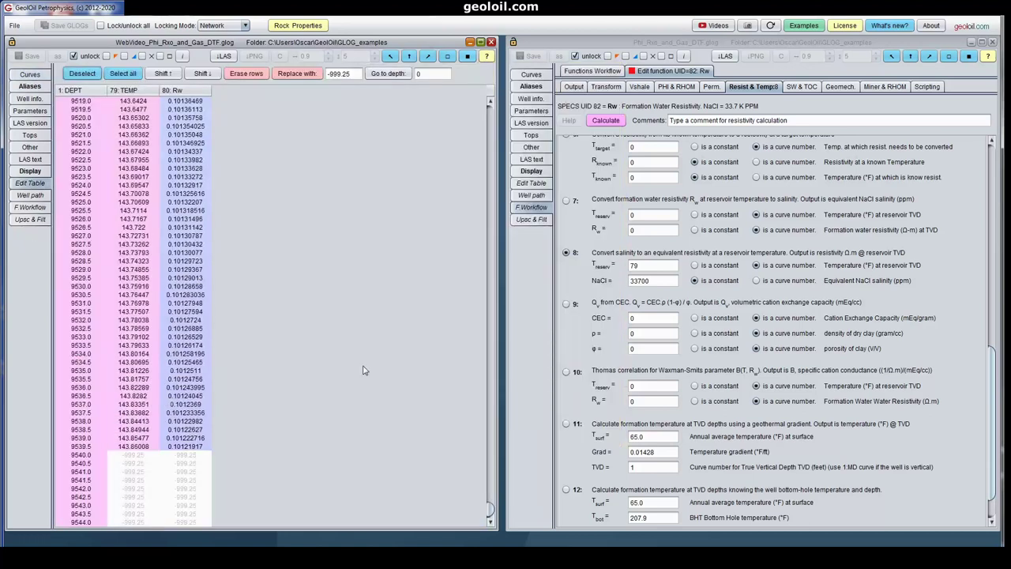
scroll(363, 370, "up", 4)
scroll(363, 370, "up", 6)
scroll(362, 369, "up", 5)
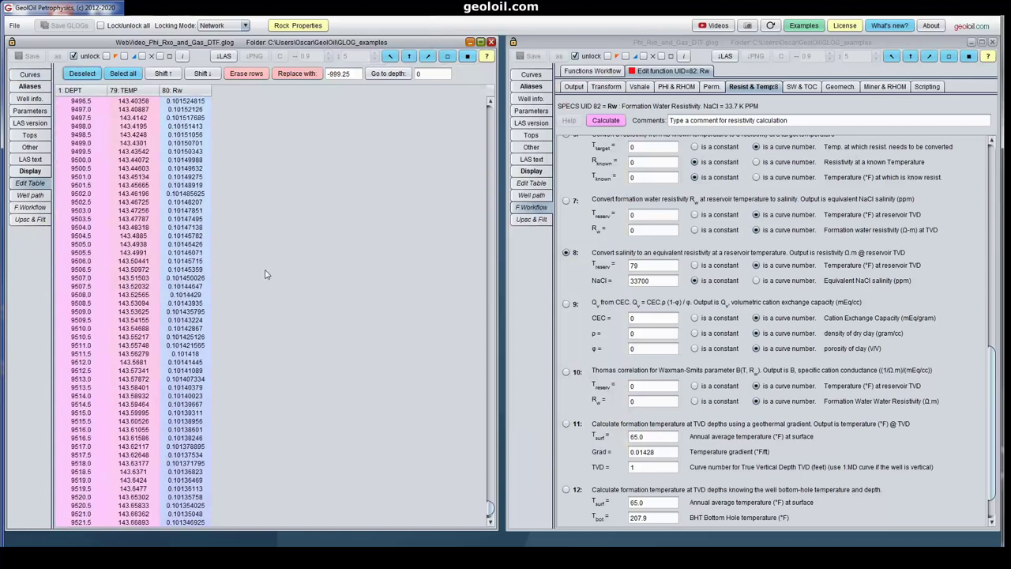
left_click(184, 225)
left_click(135, 221)
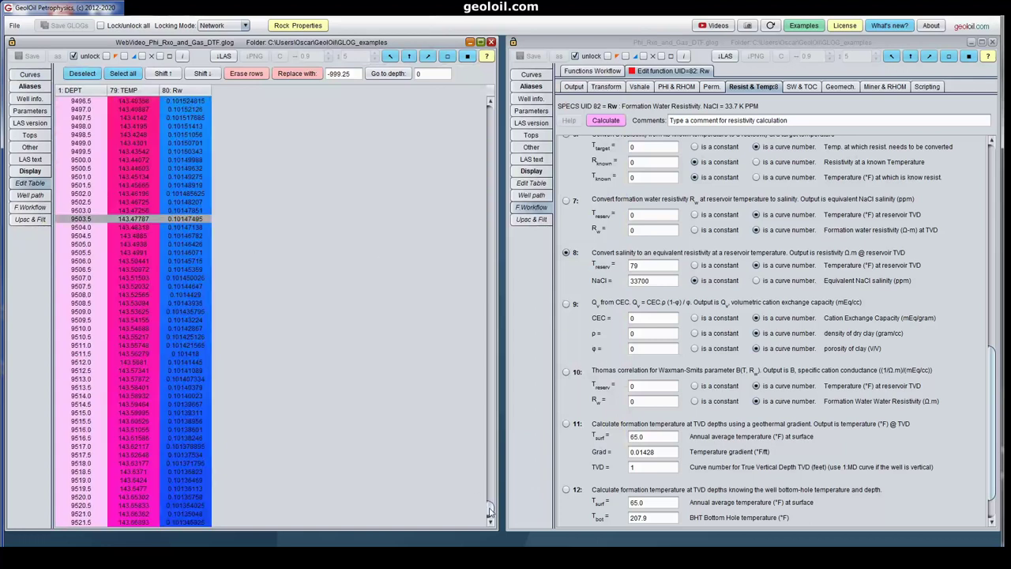
left_click_drag(490, 515, 490, 494)
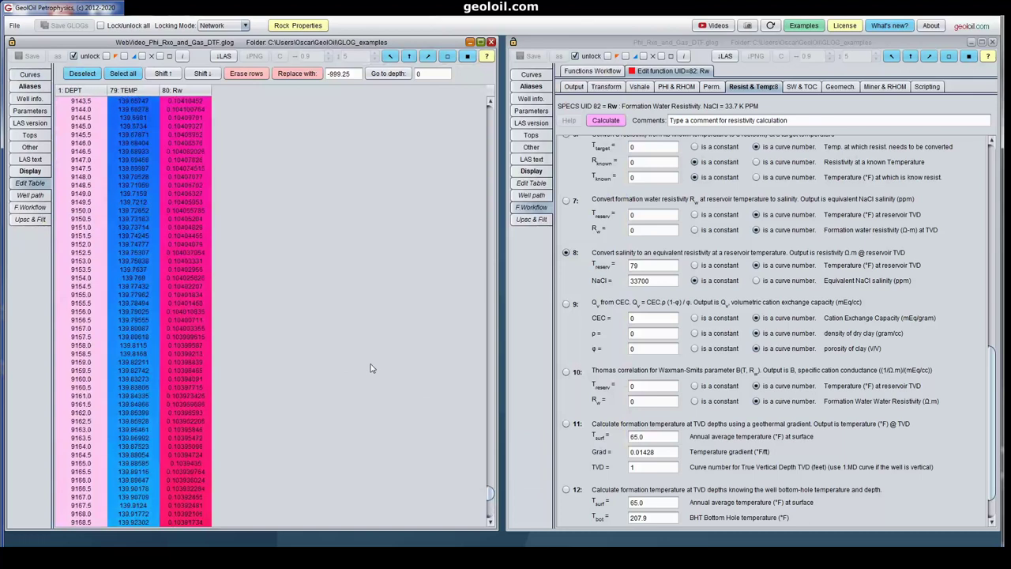
Check Rw against TEMP down the well to about 0.101 ohm-m near 9540 ft, and open Rw's output settings
scroll(371, 367, "up", 5)
scroll(372, 367, "up", 3)
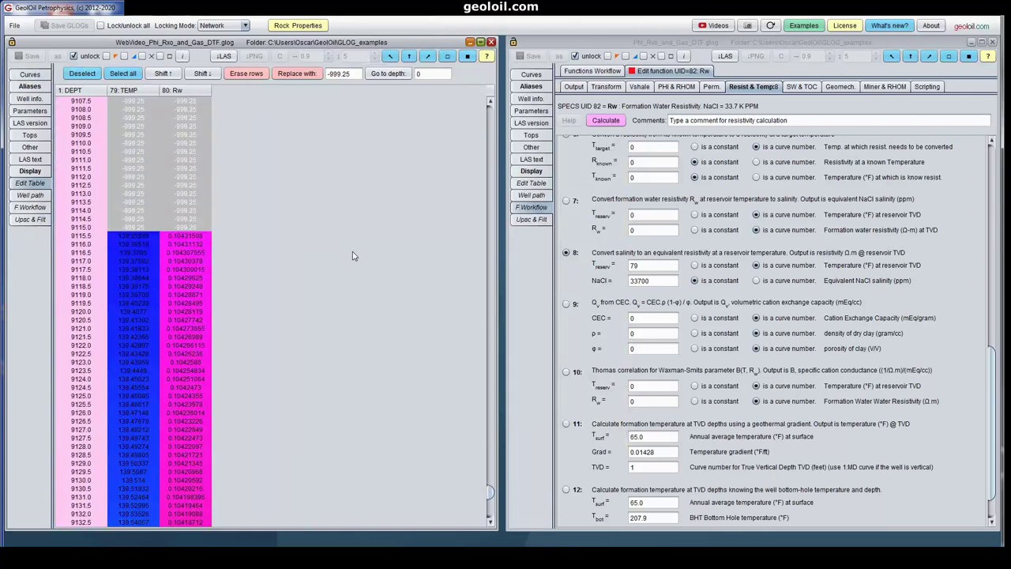
scroll(358, 302, "down", 4)
scroll(357, 302, "down", 4)
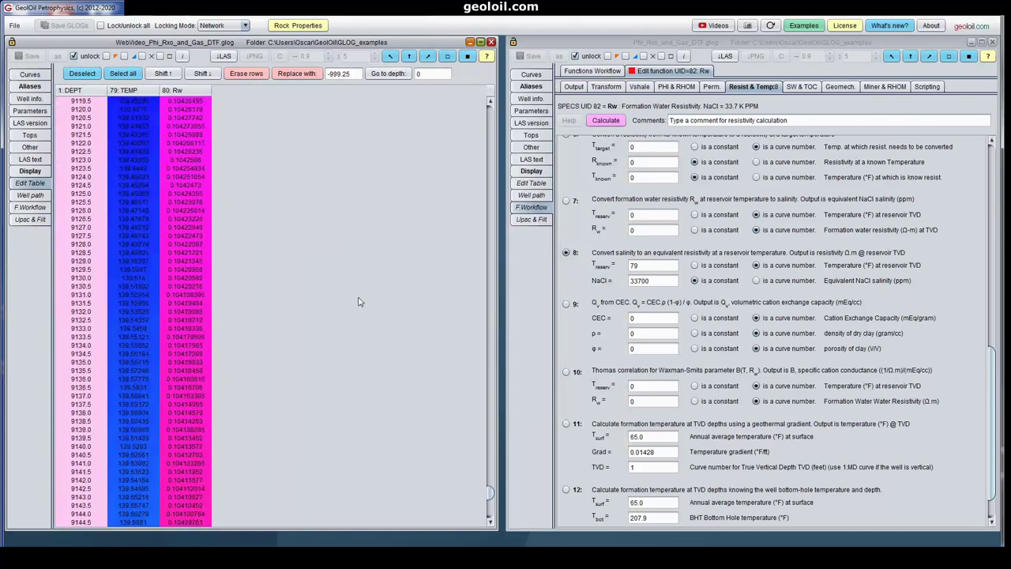
scroll(358, 302, "down", 8)
scroll(358, 302, "down", 8)
scroll(357, 302, "down", 8)
scroll(357, 302, "down", 8)
scroll(358, 302, "down", 7)
scroll(358, 302, "down", 7)
scroll(358, 302, "down", 7)
scroll(358, 304, "down", 7)
scroll(359, 304, "down", 6)
scroll(359, 305, "down", 6)
scroll(359, 304, "down", 6)
scroll(359, 304, "down", 6)
scroll(359, 305, "down", 7)
scroll(359, 304, "down", 7)
scroll(359, 304, "down", 7)
scroll(359, 304, "down", 7)
scroll(358, 304, "down", 7)
scroll(359, 304, "down", 7)
scroll(359, 304, "down", 7)
scroll(358, 305, "down", 7)
scroll(358, 304, "down", 6)
scroll(359, 304, "down", 6)
scroll(359, 304, "down", 6)
scroll(359, 305, "down", 6)
scroll(359, 304, "down", 7)
scroll(359, 304, "down", 7)
scroll(359, 304, "down", 7)
scroll(359, 304, "down", 7)
scroll(358, 305, "down", 5)
scroll(358, 304, "down", 5)
scroll(359, 304, "down", 5)
scroll(359, 304, "down", 5)
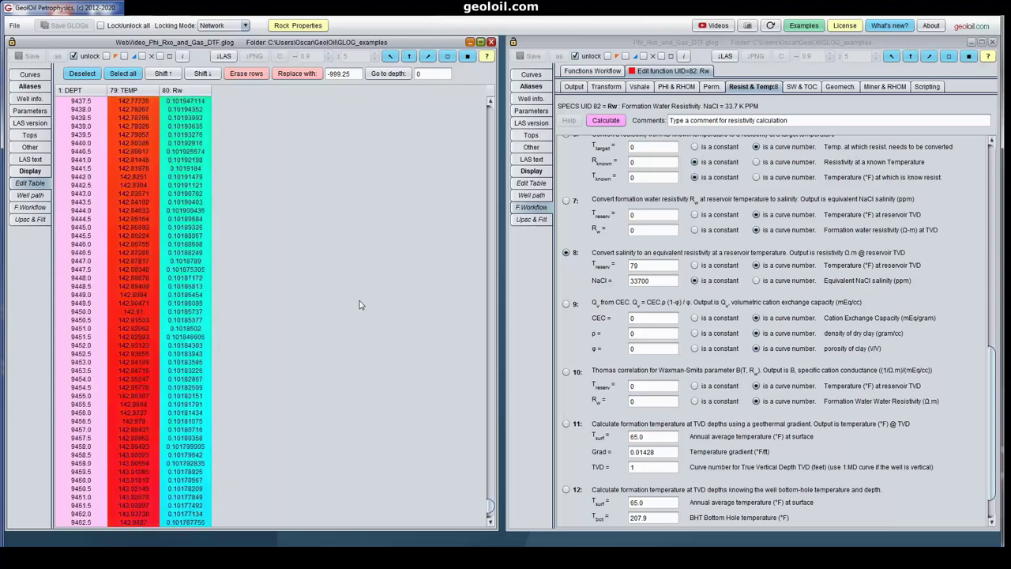
scroll(359, 304, "down", 3)
scroll(359, 304, "down", 3)
scroll(359, 304, "down", 4)
scroll(359, 304, "down", 3)
scroll(492, 510, "down", 10)
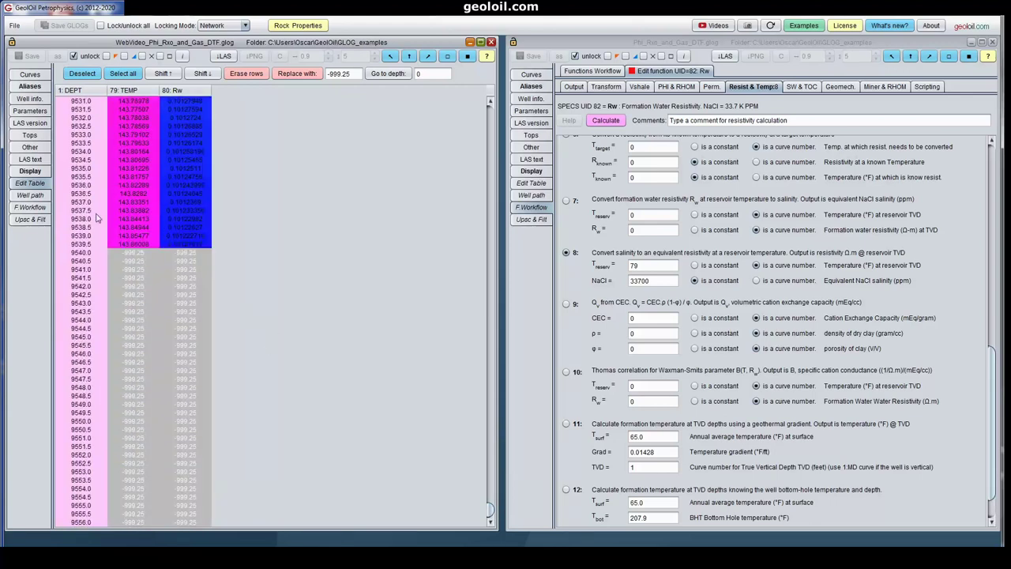
left_click(30, 208)
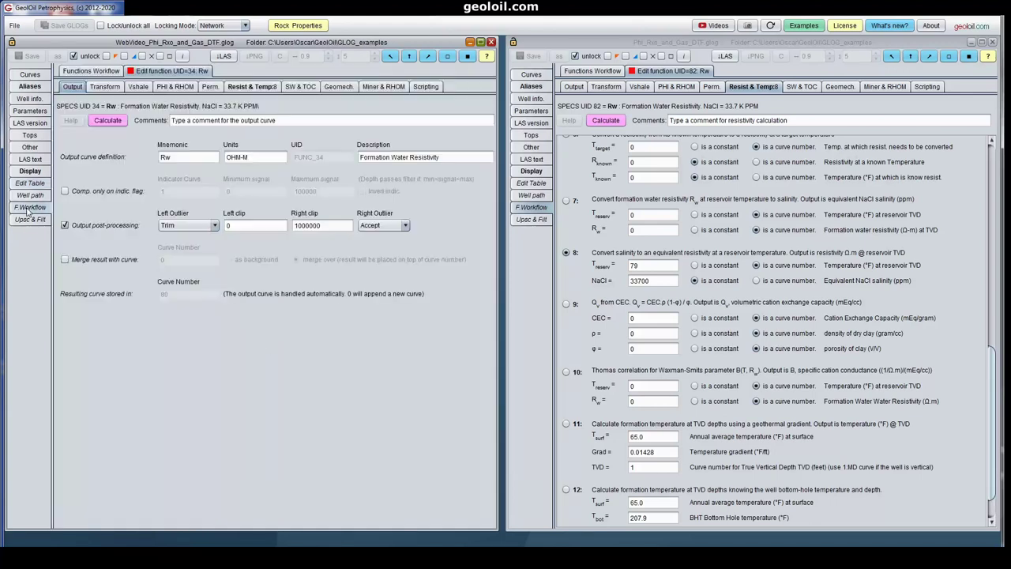
Inspect the Temperature function's formula parameters from the Functions Workflow lists
left_click(91, 71)
left_click(598, 72)
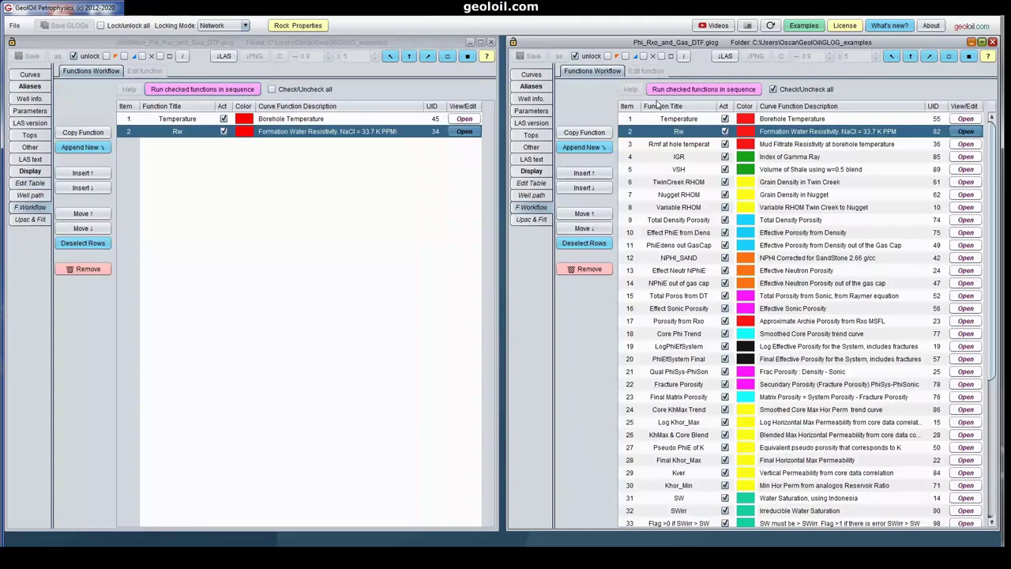
left_click(465, 119)
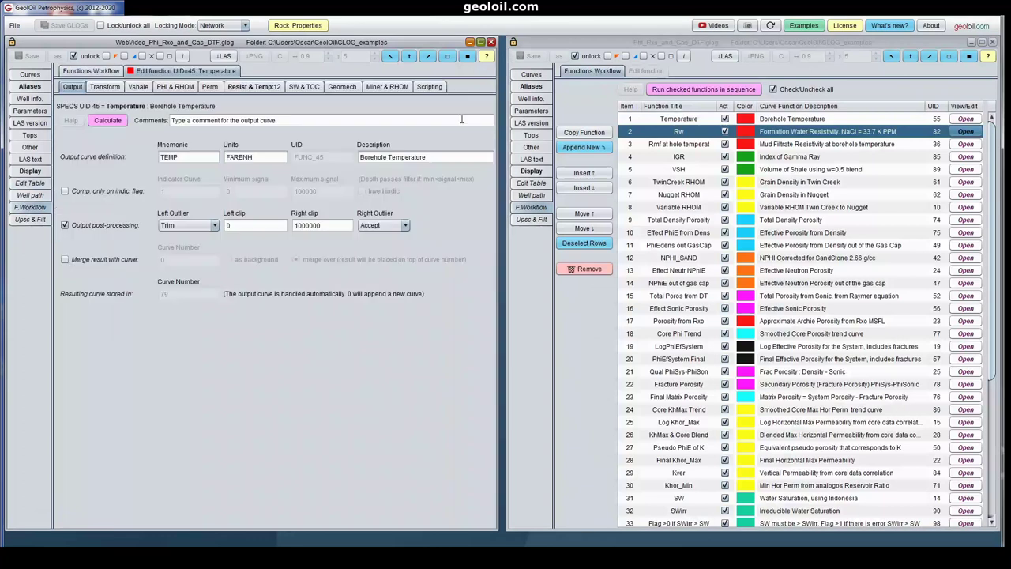
left_click(254, 87)
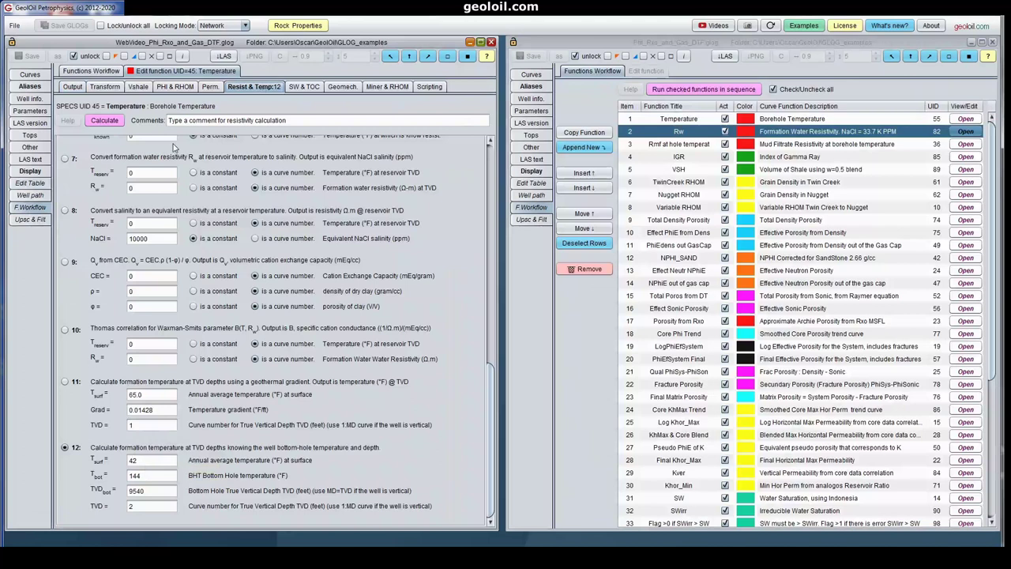
left_click(97, 71)
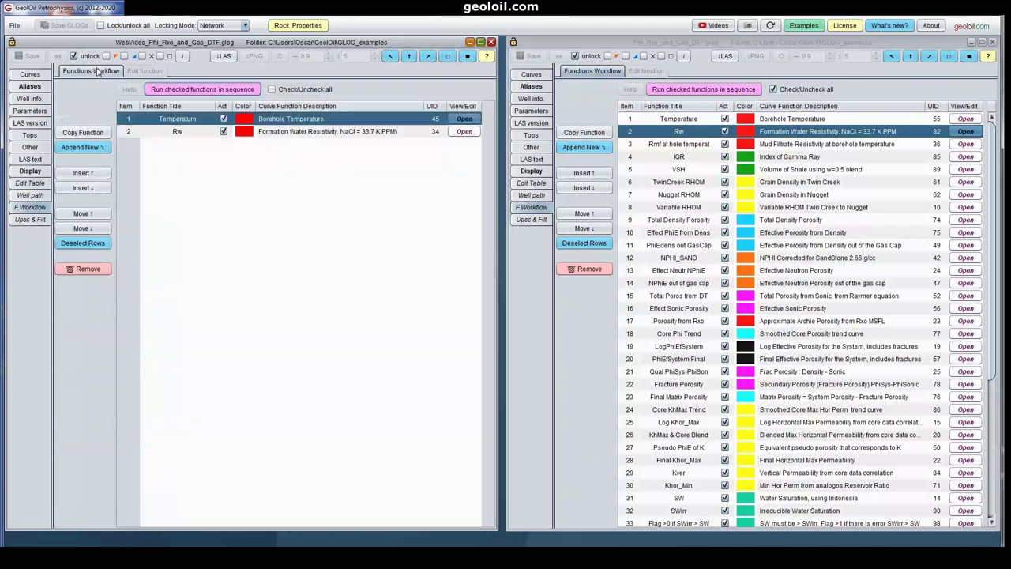
left_click(465, 119)
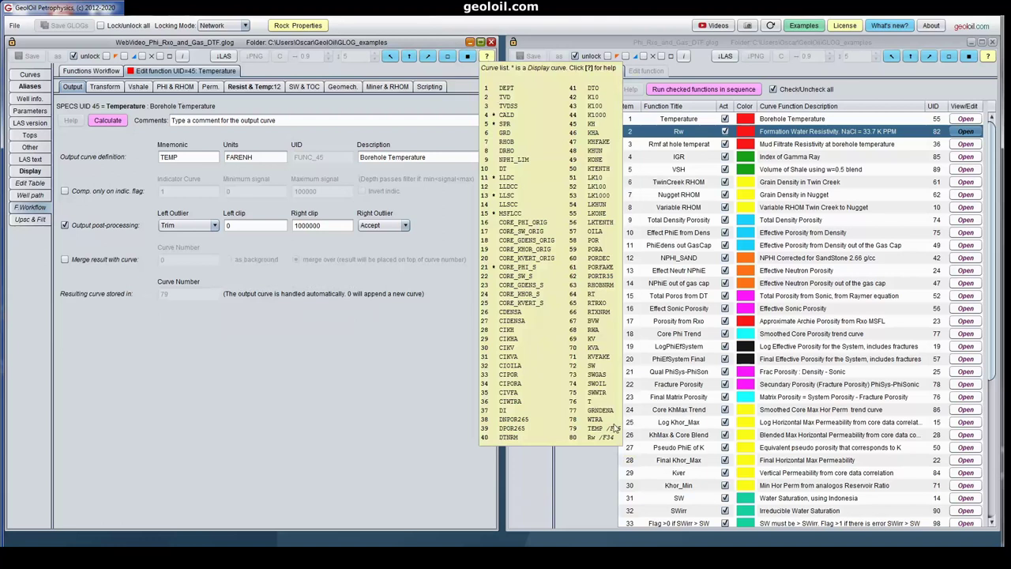
Inspect the Rw function's method 8 salinity inputs: curve 79, NaCl 33700
left_click(111, 73)
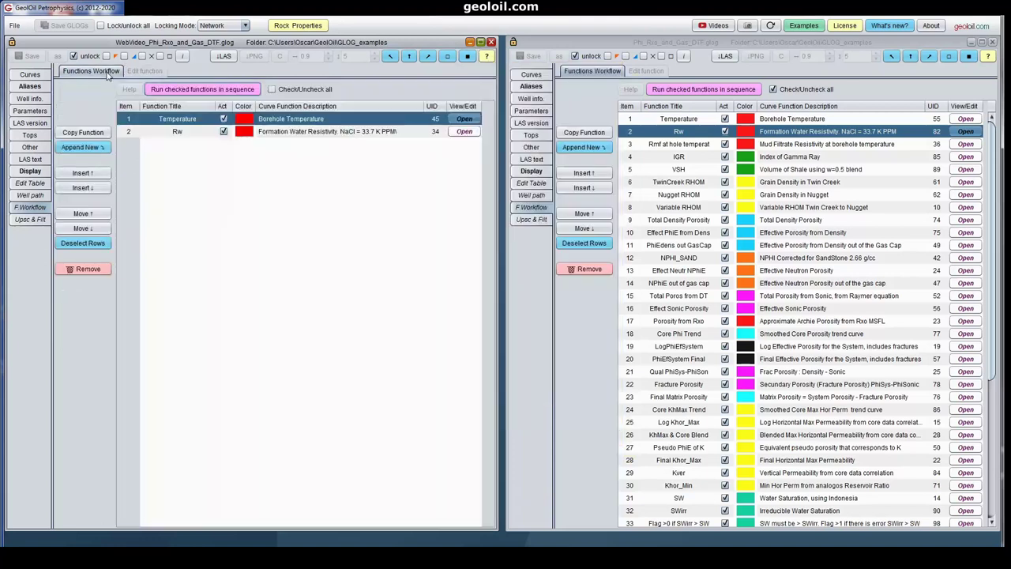
left_click(138, 134)
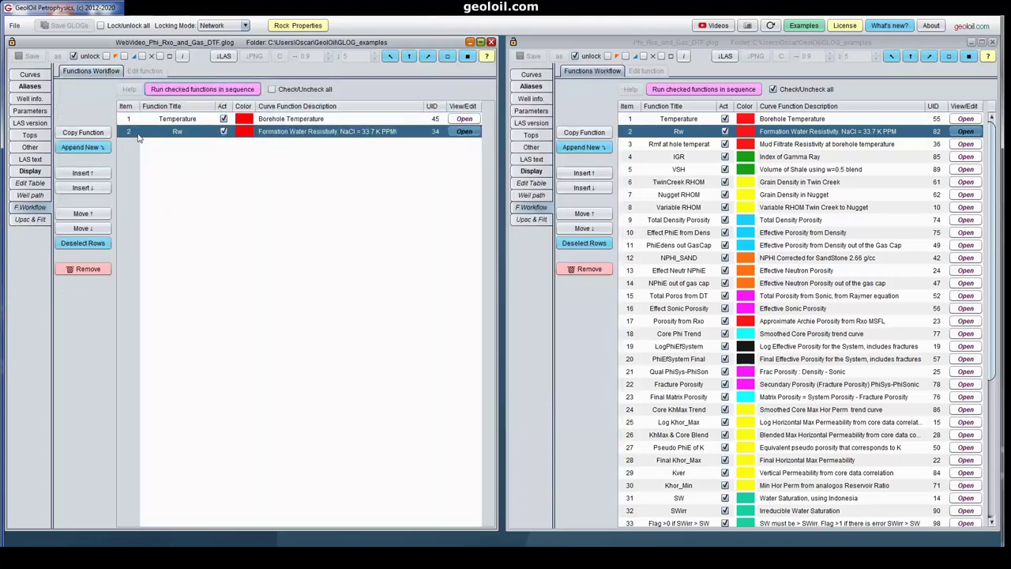
left_click(465, 132)
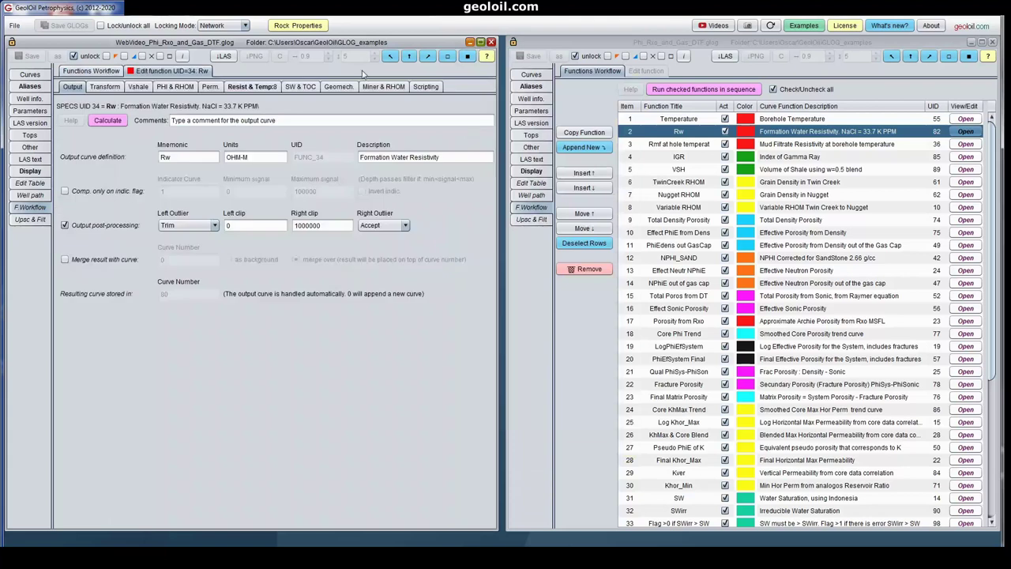
left_click(255, 88)
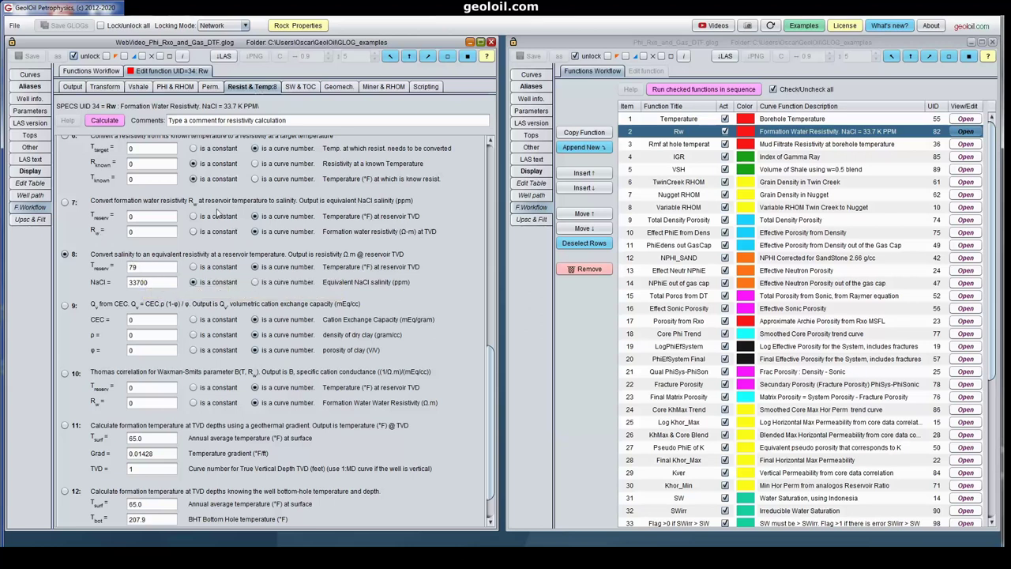
left_click(100, 73)
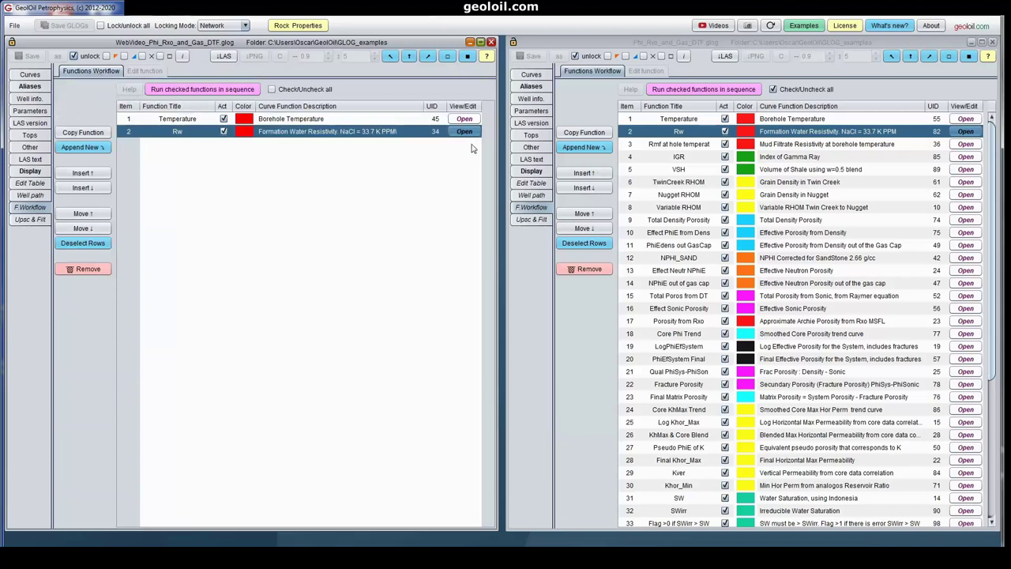
left_click(272, 89)
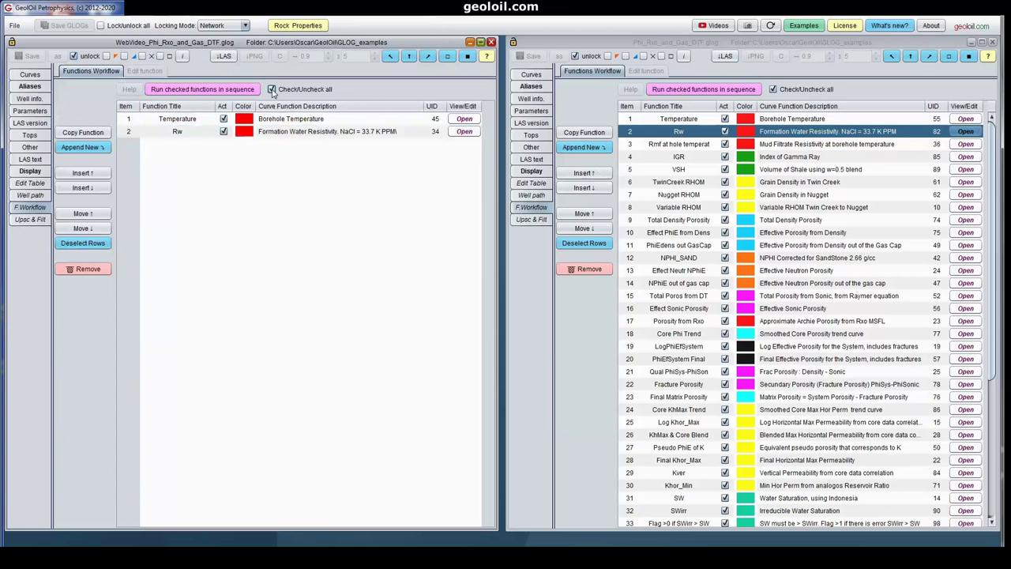
left_click(272, 89)
left_click(464, 120)
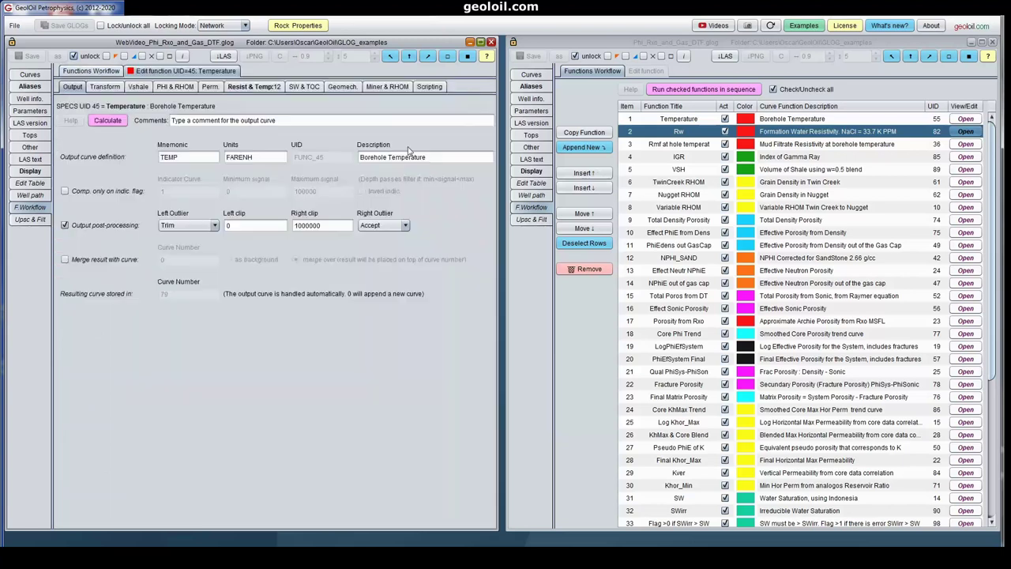
left_click(255, 87)
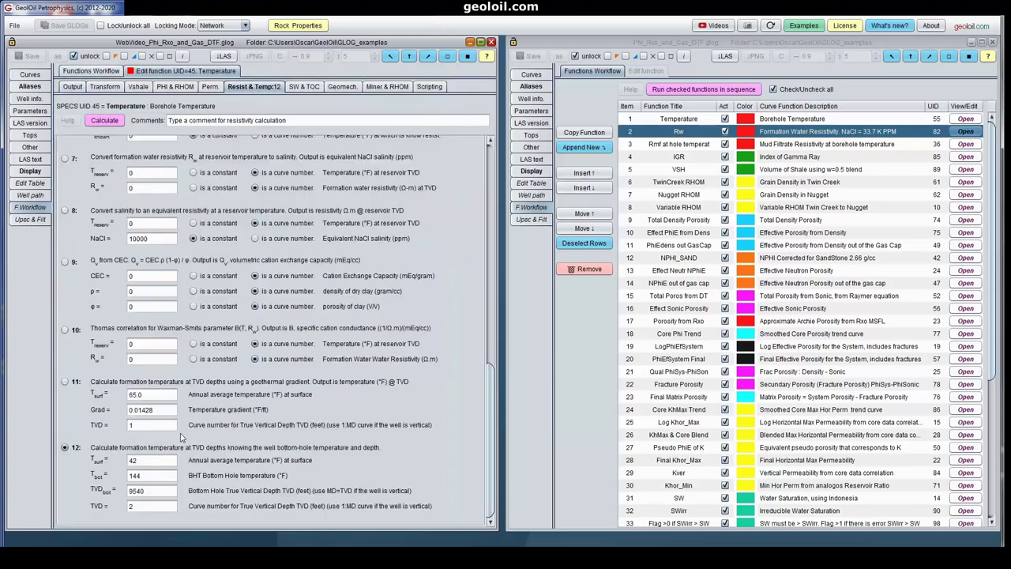
mouse_move(151, 460)
left_click_drag(156, 460, 121, 457)
left_click(91, 72)
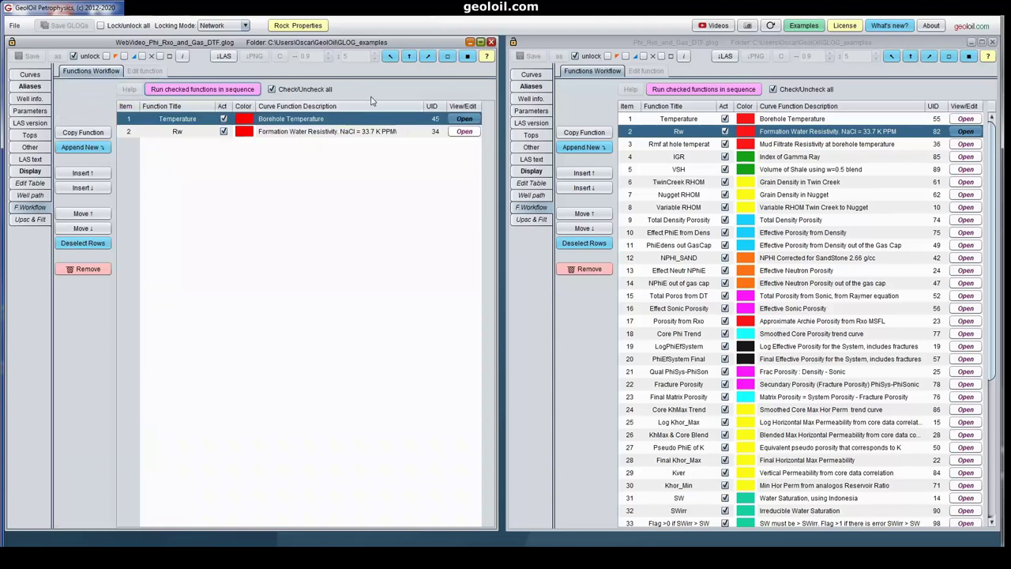
Run the checked Temperature and Rw functions in sequence and review the right list afterward
left_click(223, 92)
left_click_drag(993, 262, 988, 361)
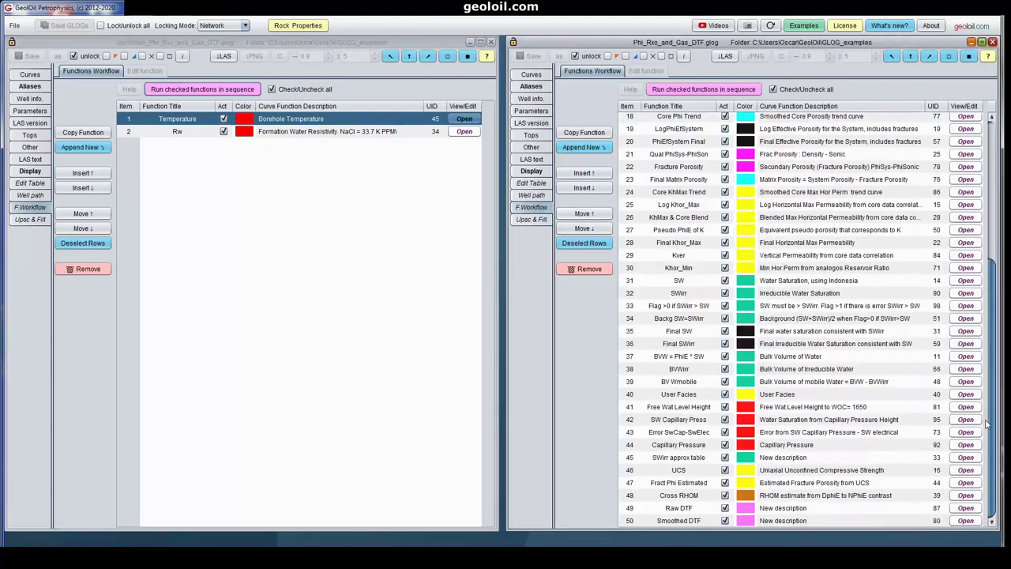
scroll(979, 237, "up", 5)
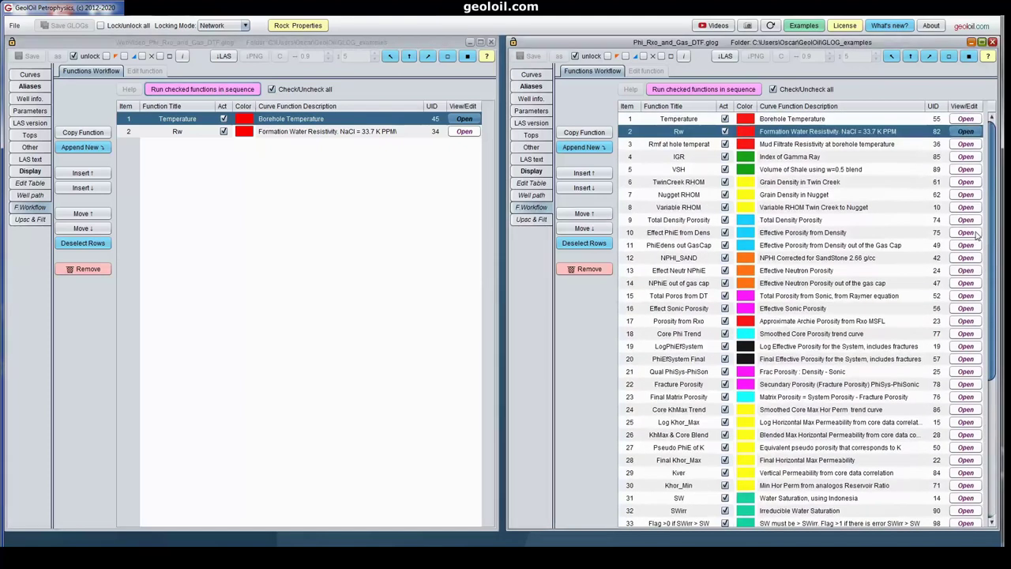